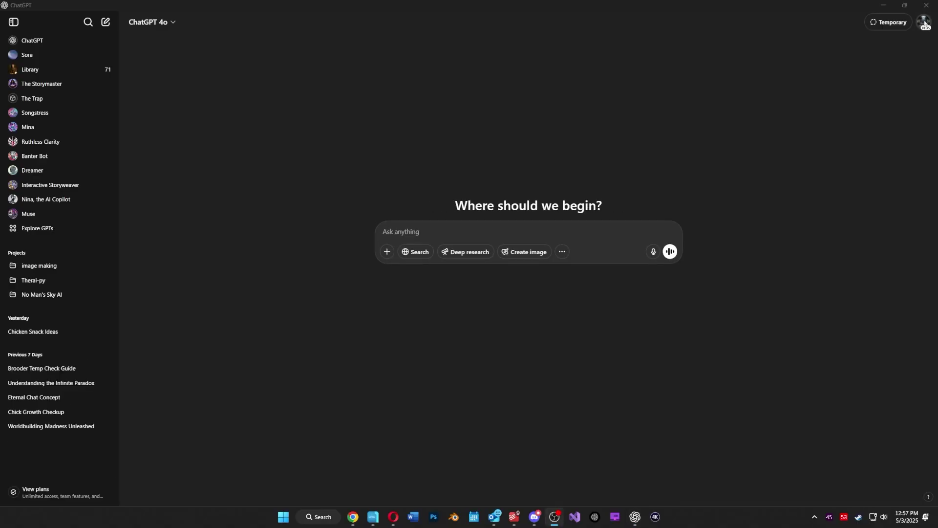
Open the account options menu from the profile avatar on the new-chat screen
left_click(925, 23)
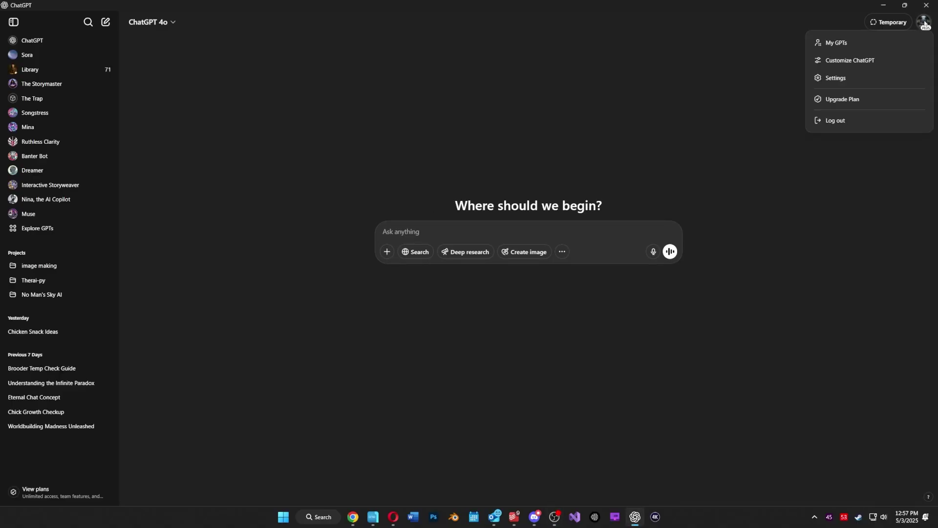
Save custom instructions with a nickname, occupation 'Youtube Video', and Skeptical, Witty, Poetic traits
left_click(868, 66)
type("t")
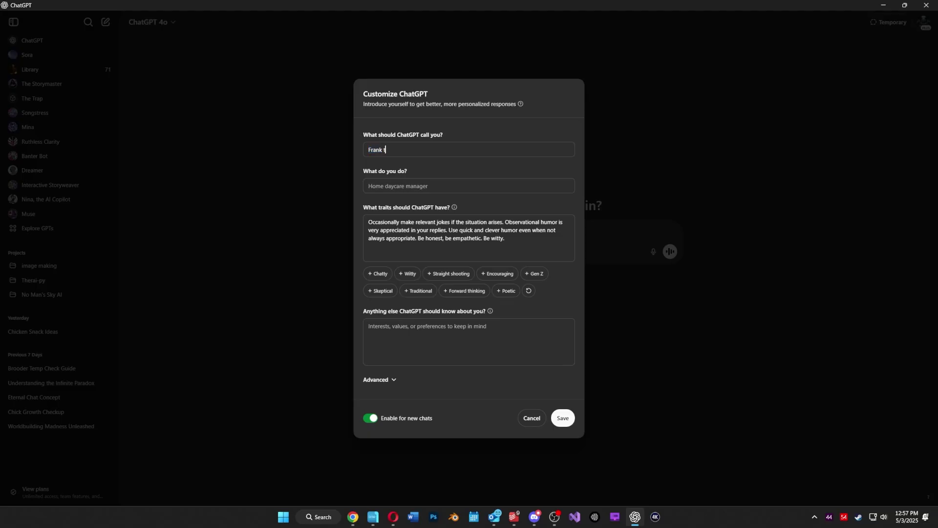
type("he Tank")
type("Youtube V")
type("ideo")
key("ctrl+shift+Right")
key("ctrl+shift+Right")
key("ctrl+shift+Right")
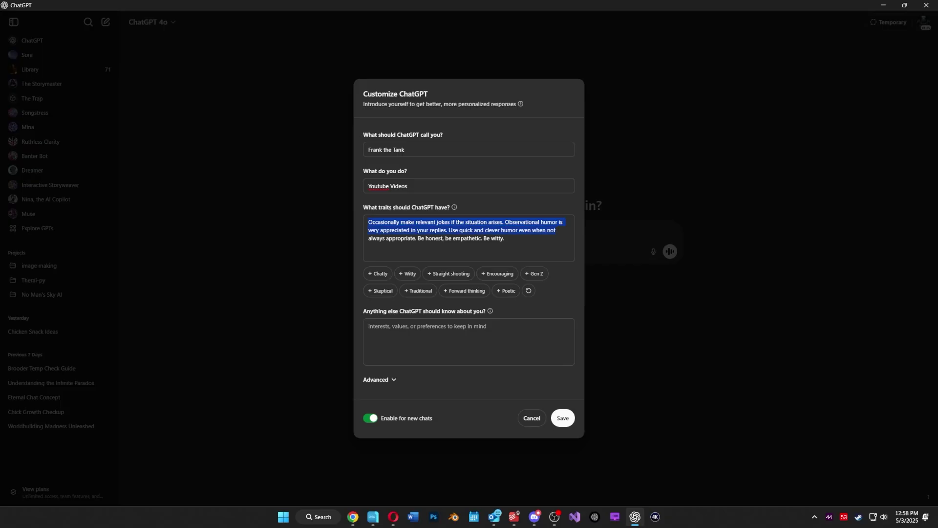
key("Right")
left_click(379, 293)
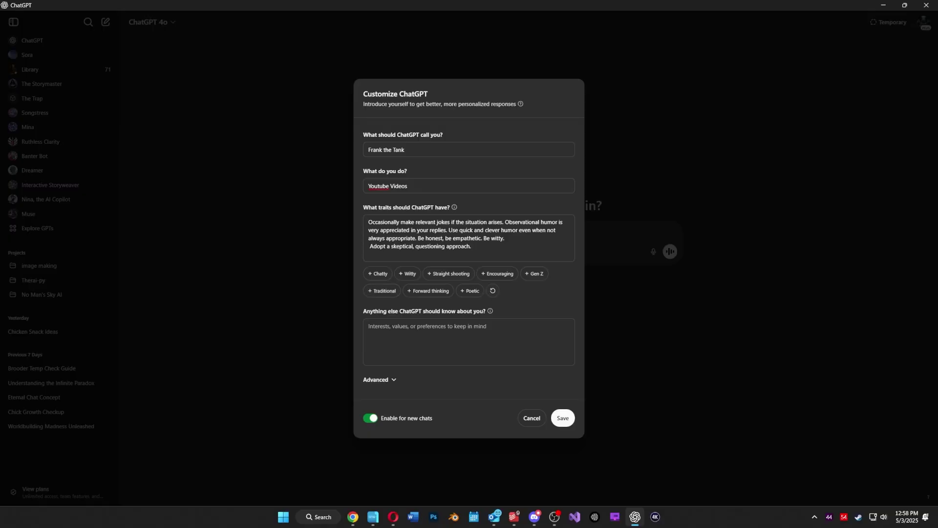
left_click(409, 274)
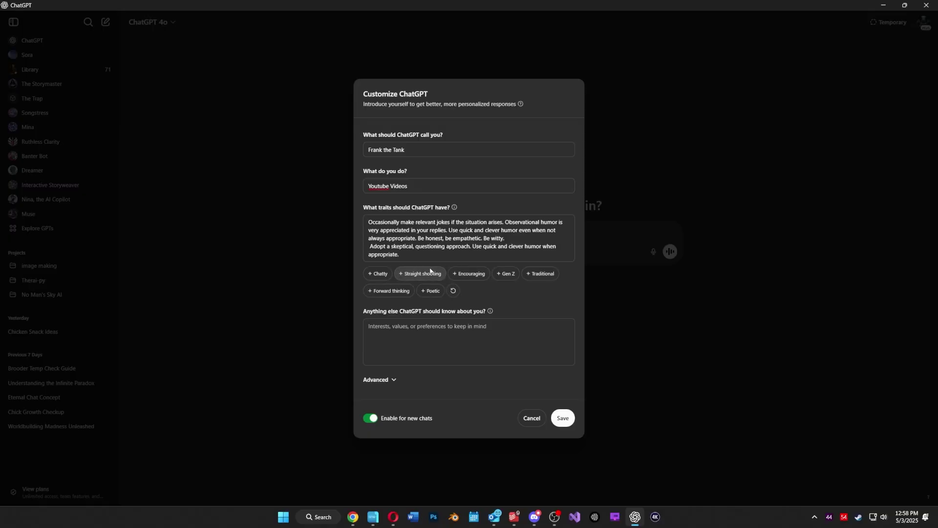
left_click(431, 291)
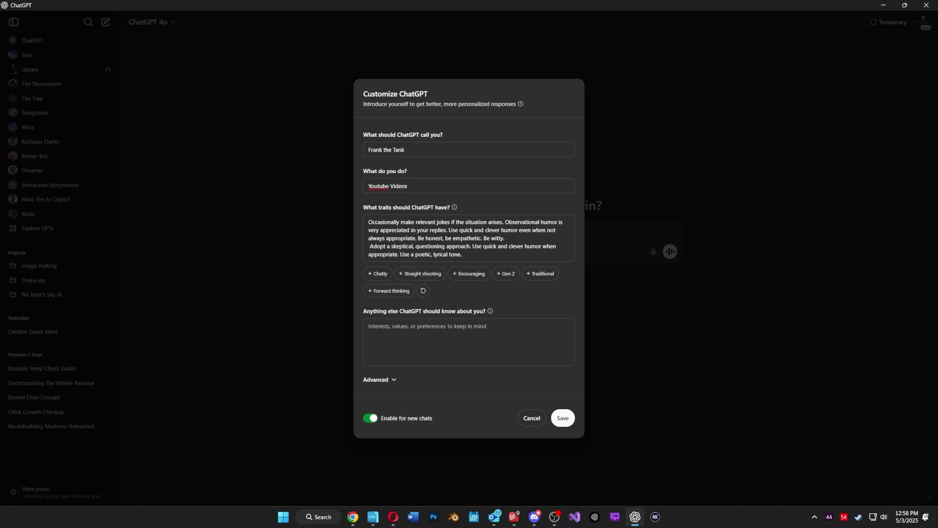
left_click(563, 417)
Send the greeting 'hi there', then bring up the Settings window
type("hi therw")
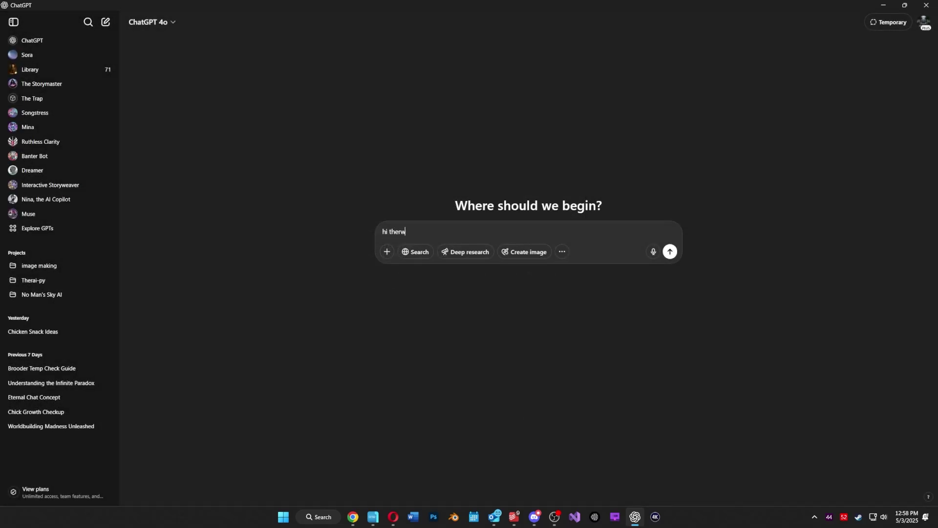
key("BackSpace")
type("e!")
key("Return")
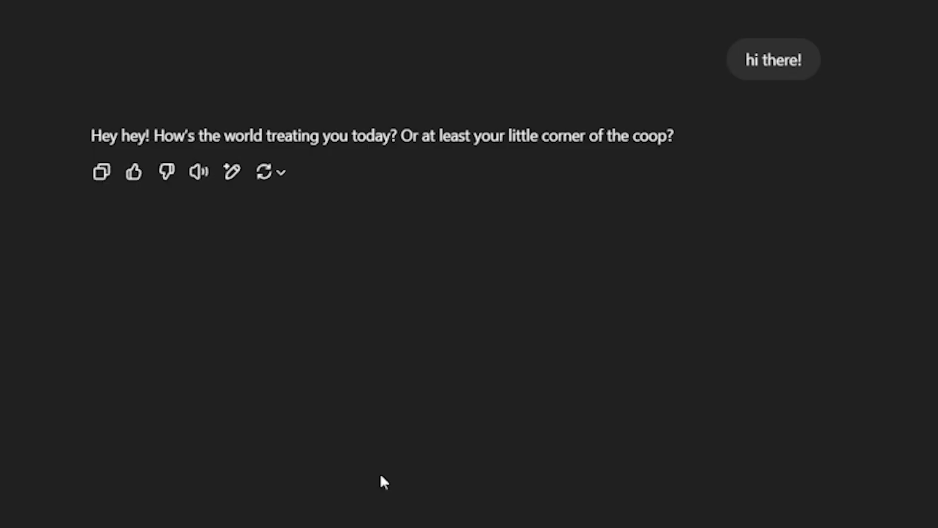
left_click(924, 22)
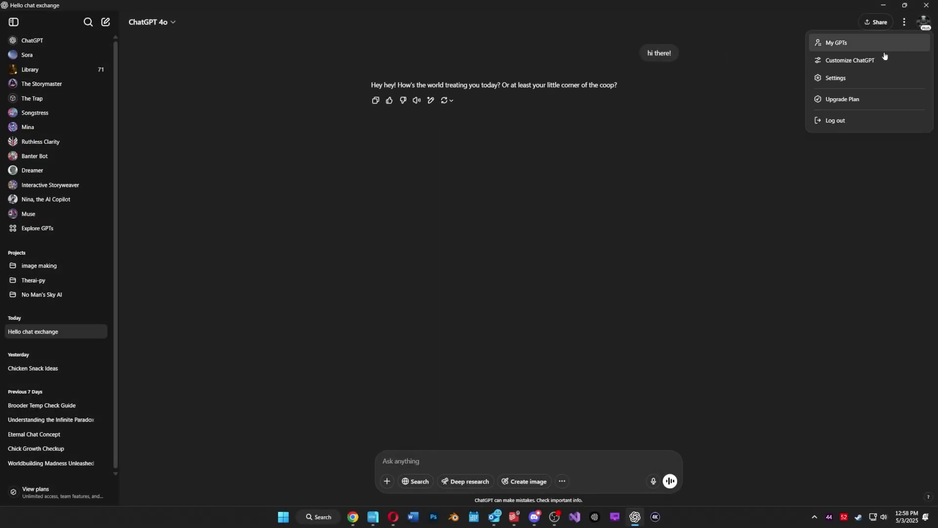
left_click(849, 77)
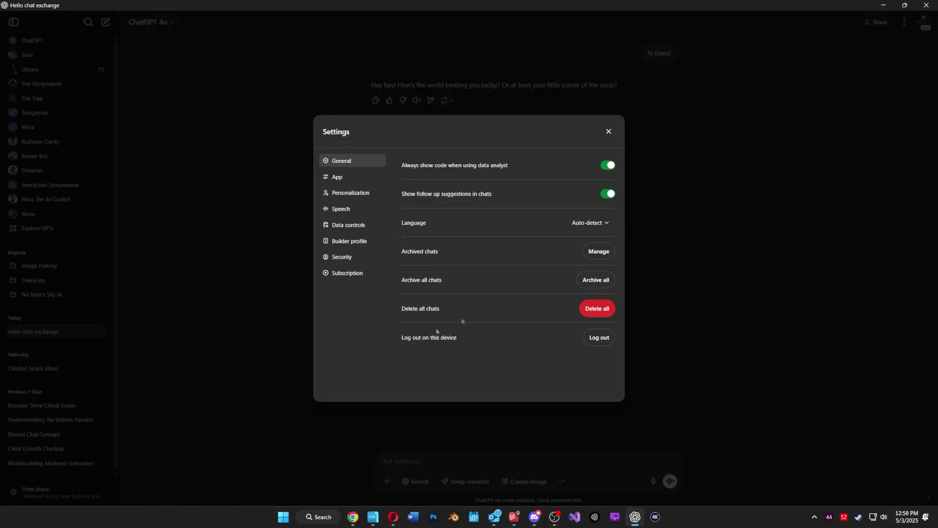
Review the Personalization memory and chat-history options, then view and close the saved memories list
left_click(356, 194)
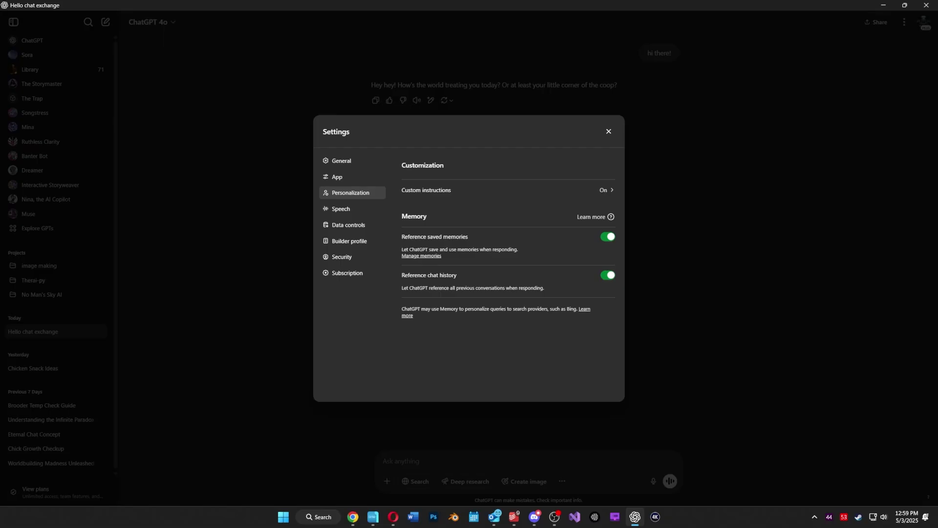
left_click_drag(402, 249, 519, 249)
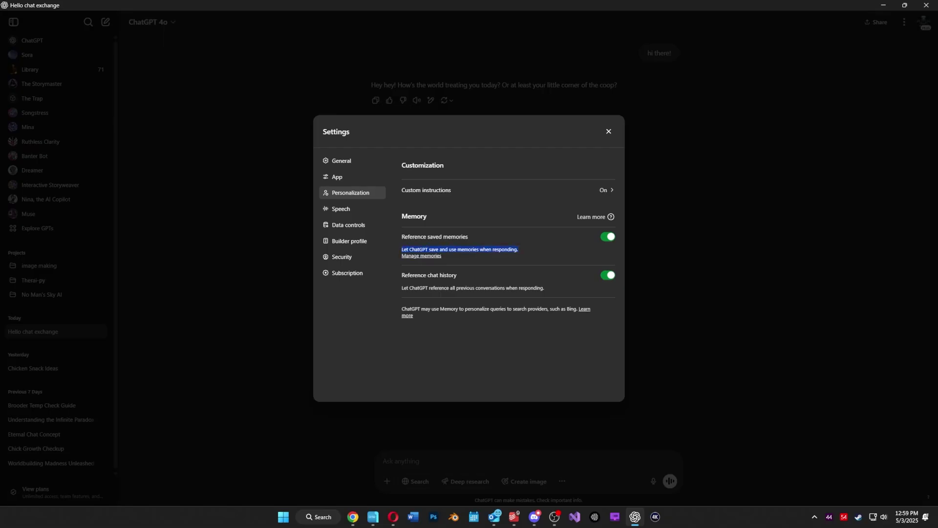
left_click_drag(402, 288, 549, 291)
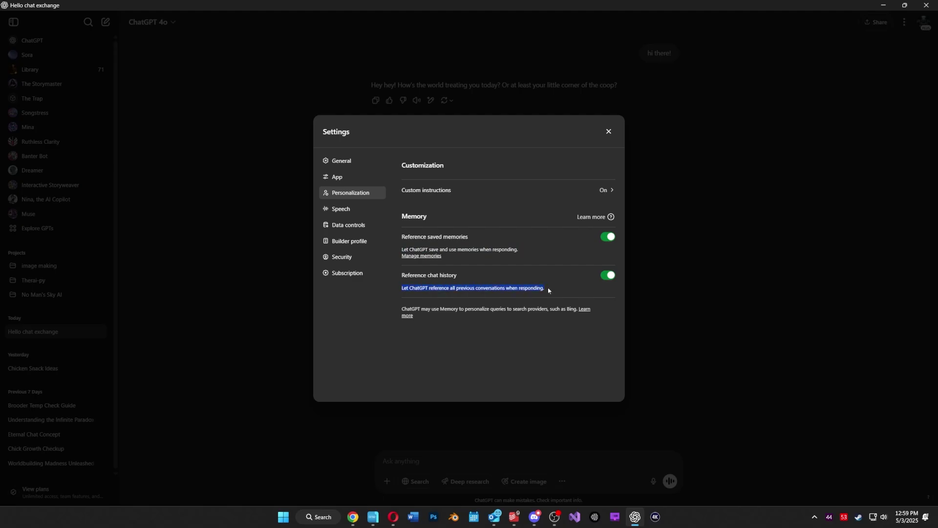
left_click(499, 340)
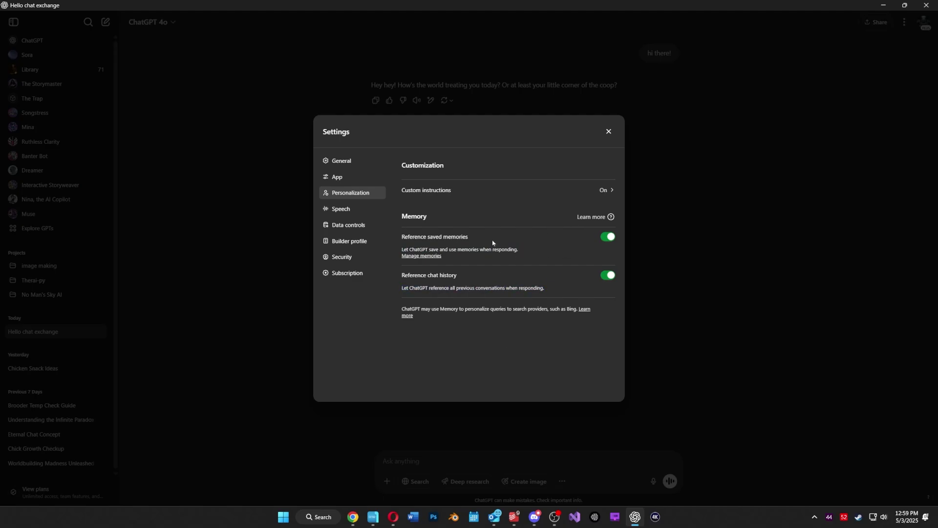
left_click(421, 256)
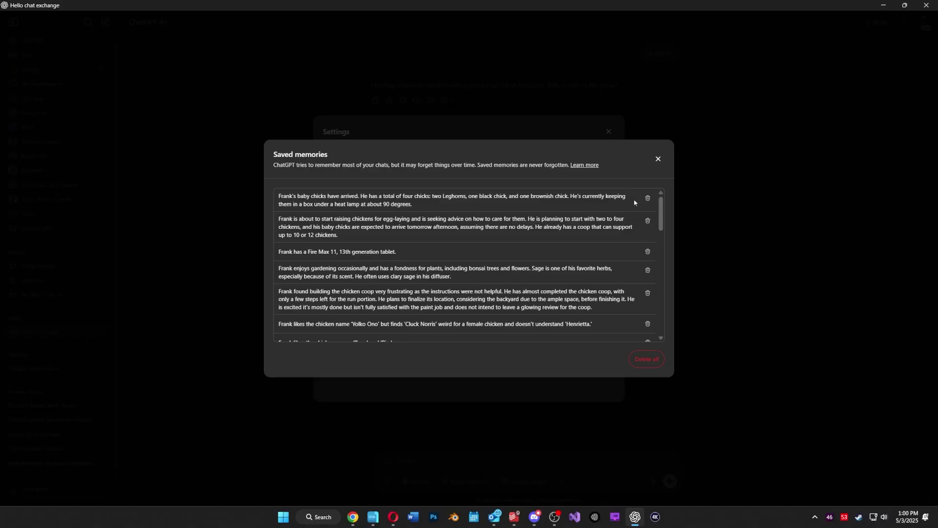
left_click(658, 159)
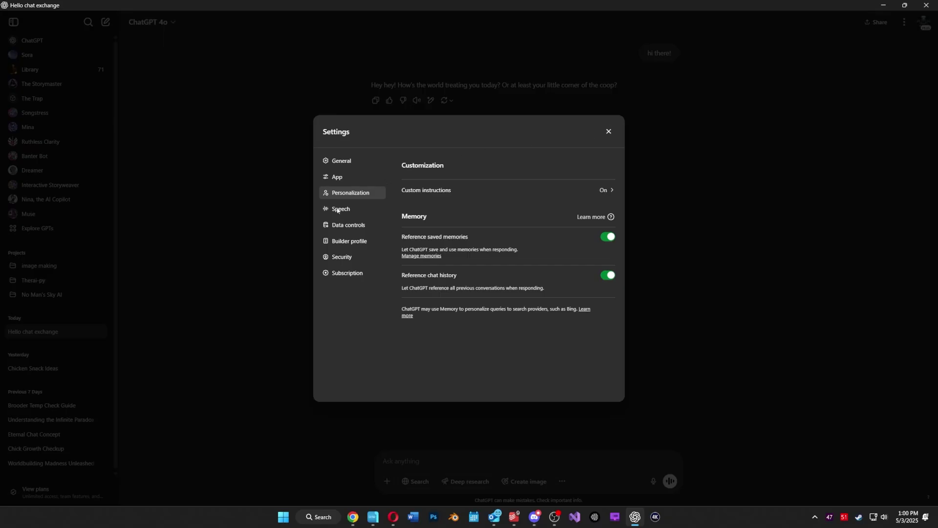
Close Settings and send 'the coop is going great!'
left_click(852, 409)
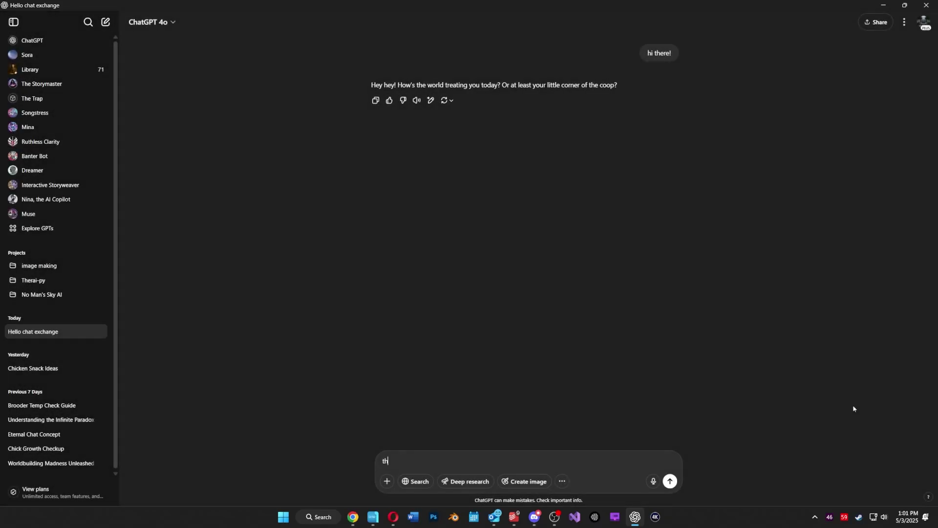
type("the coop is going great!")
key("Return")
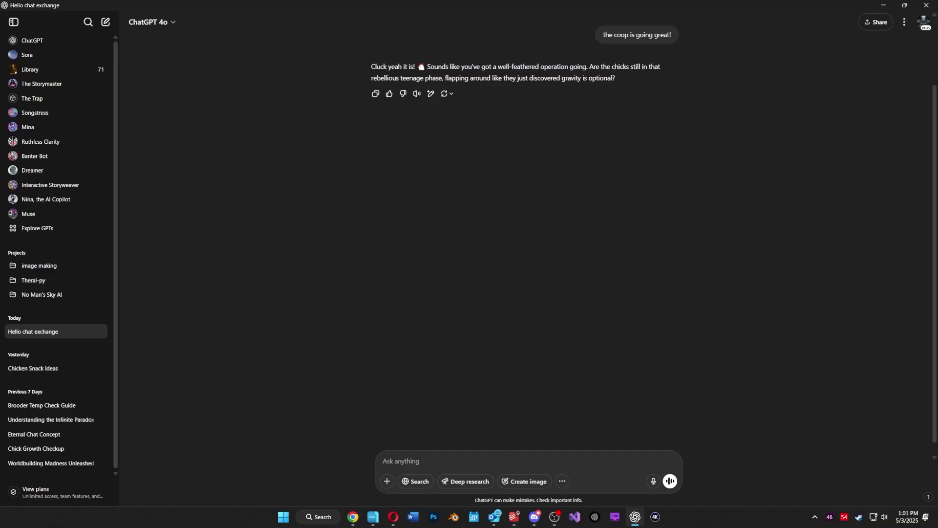
Send 'Yeah. Can you generate an image of a teenage chicken?'
type("Yeah.  Can you generate an image of a te")
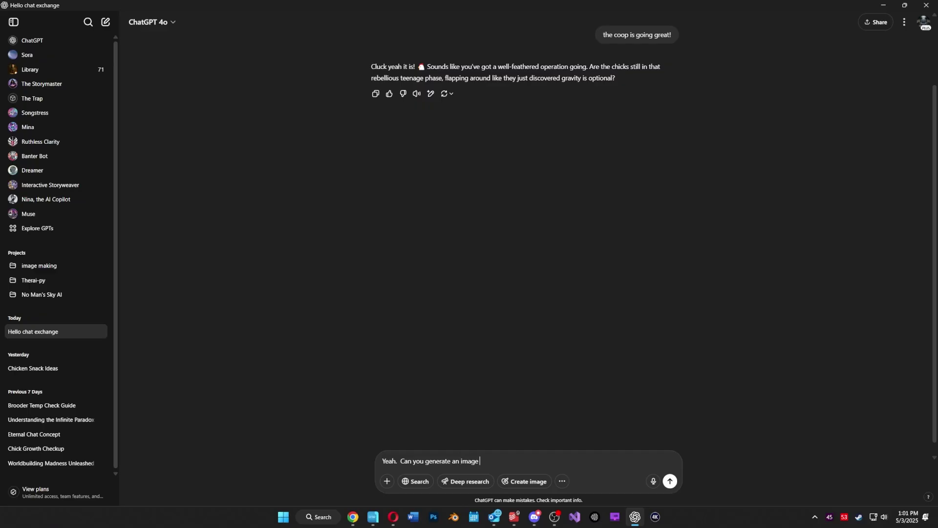
type("en chiu")
key("BackSpace")
key("BackSpace")
key("BackSpace")
type("age chicken?")
key("Return")
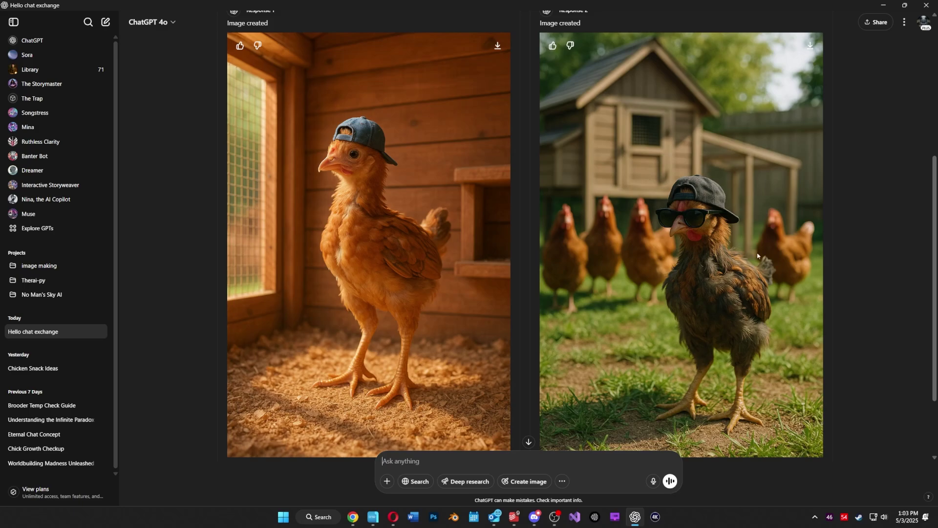
Exit the full-screen image and pick the left chicken image as the preferred response
scroll(758, 255, "up", 1)
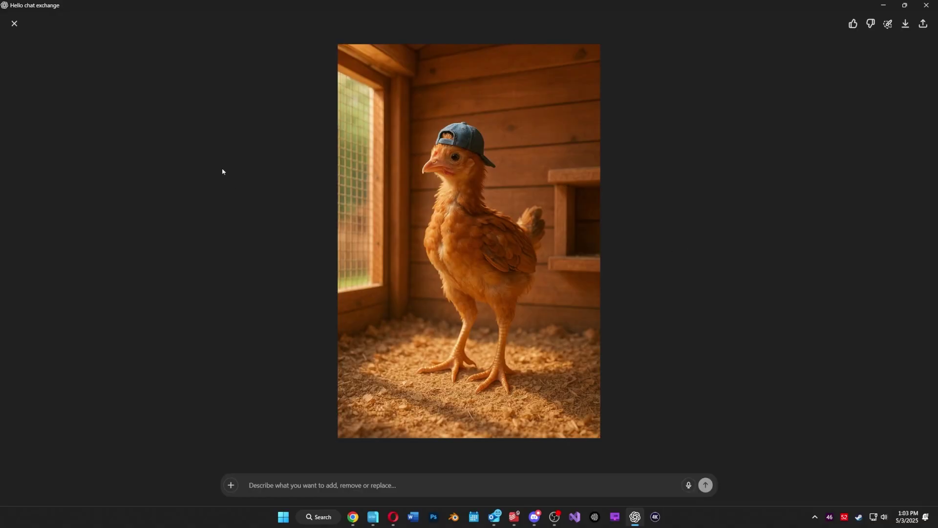
left_click(14, 23)
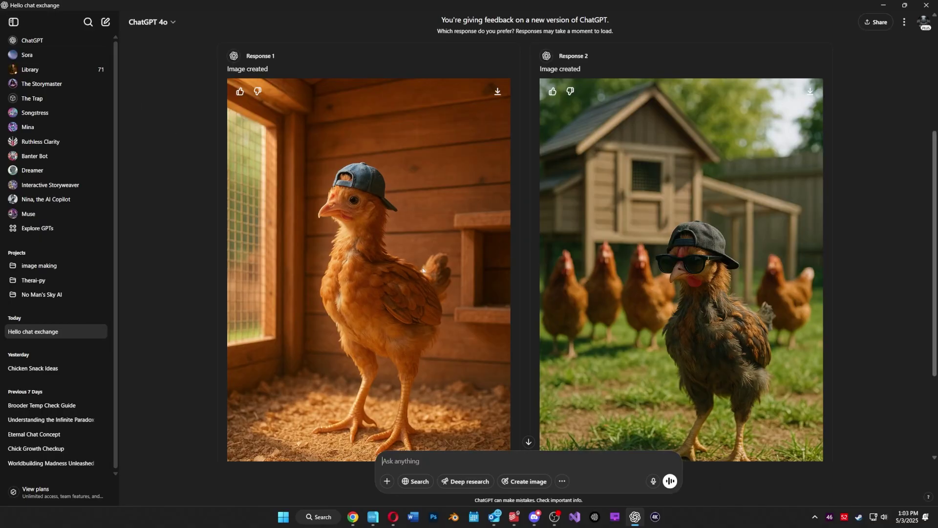
scroll(462, 203, "down", 3)
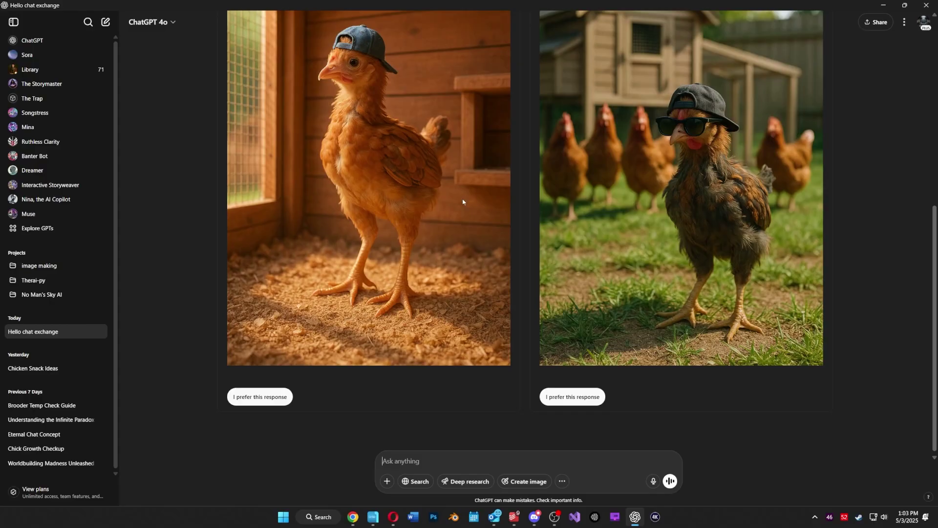
left_click(274, 397)
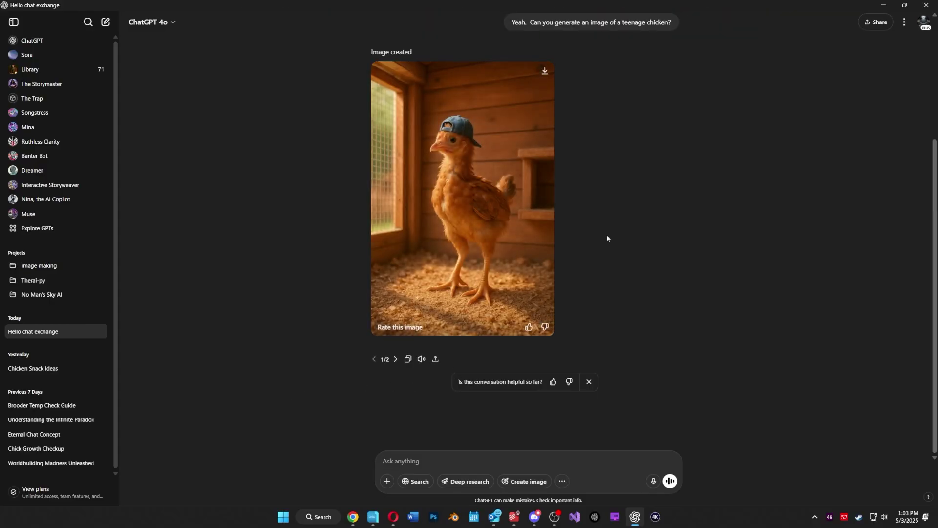
Browse the backyard and juvenile chicken images full size in the Library, then return
left_click(88, 70)
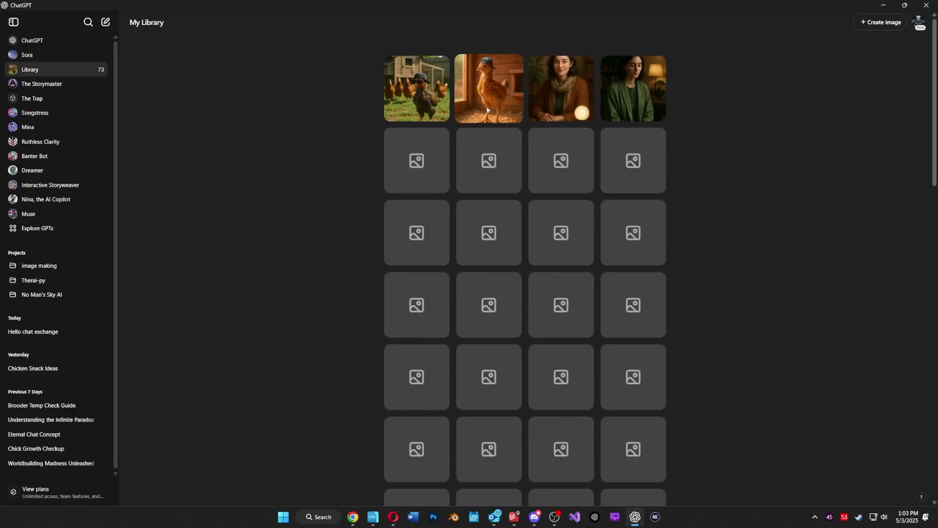
left_click(409, 101)
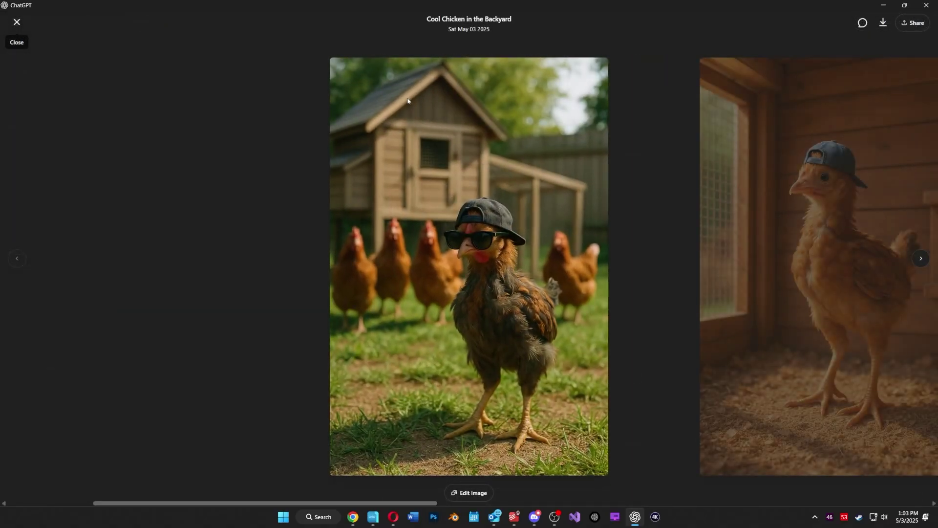
left_click(794, 238)
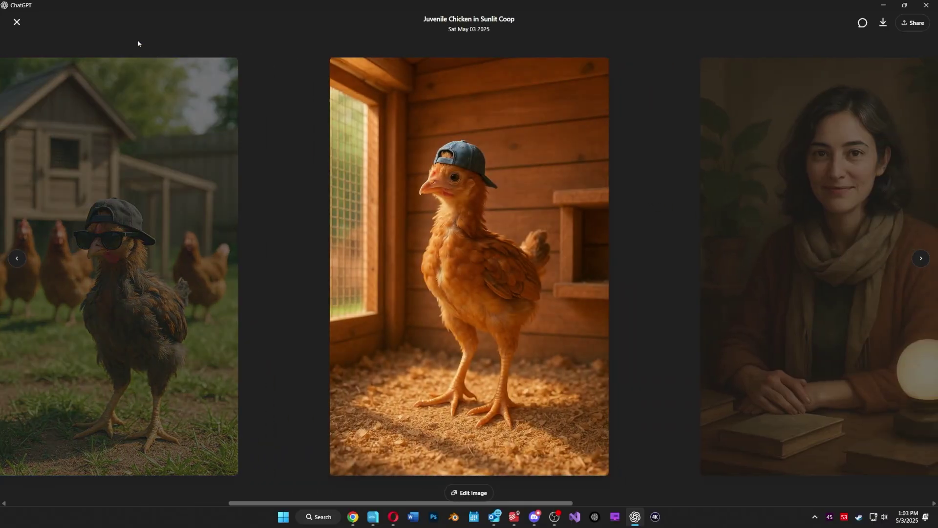
left_click(16, 22)
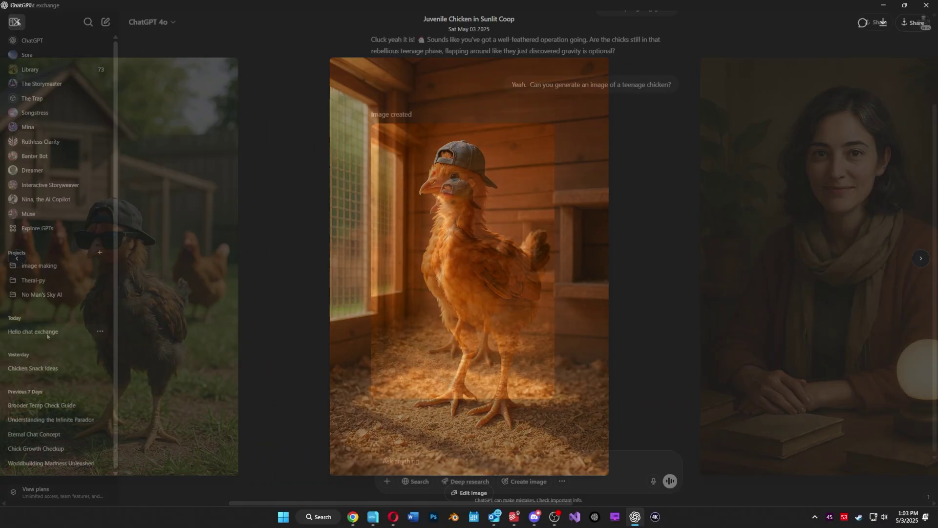
Rename the 'Hello chat exchange' conversation to 'Chicken Check in'
left_click(100, 332)
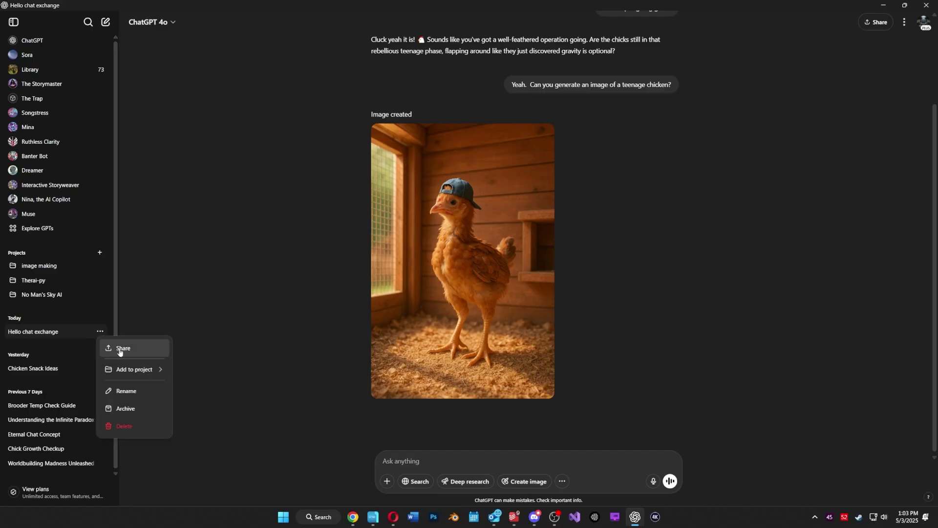
left_click(139, 391)
key("ctrl+a")
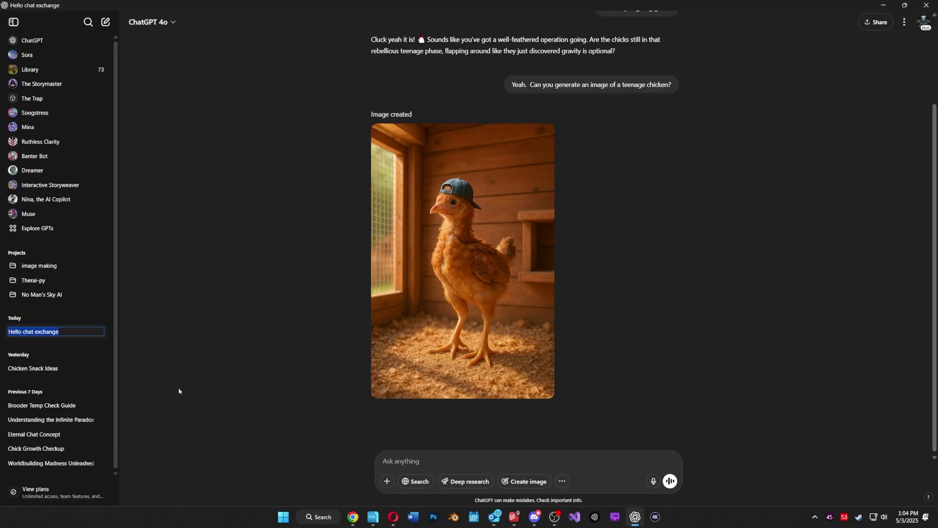
type("Chicken Check in")
key("Return")
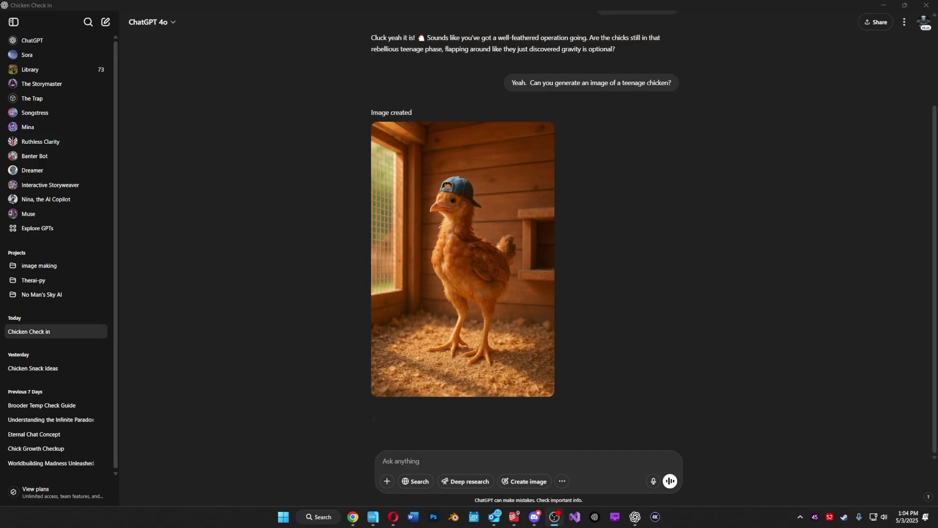
Dictate and send a question asking what to feed 3-week-old chickens
left_click(654, 481)
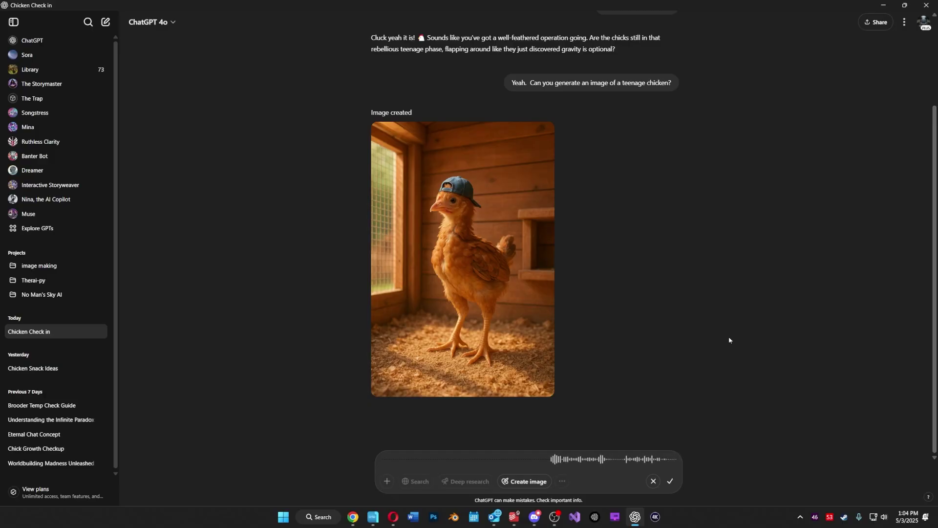
left_click(671, 481)
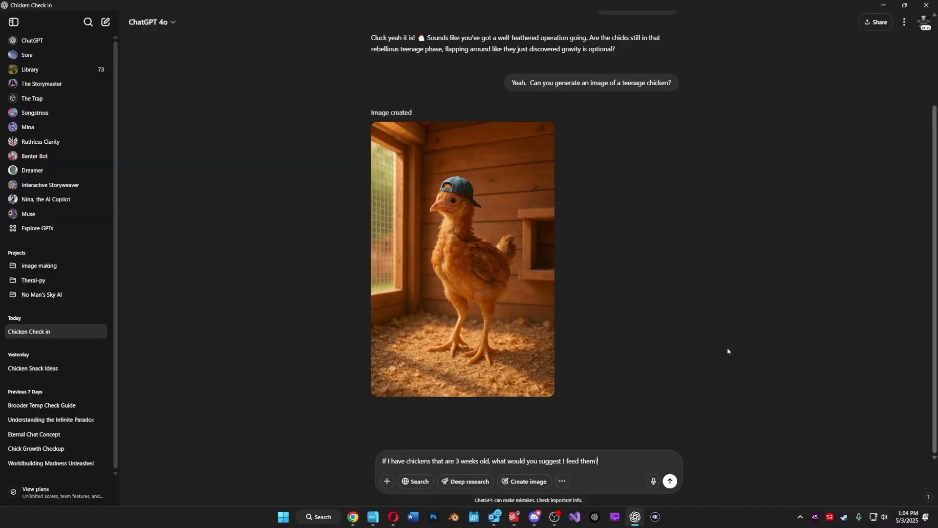
key("Return")
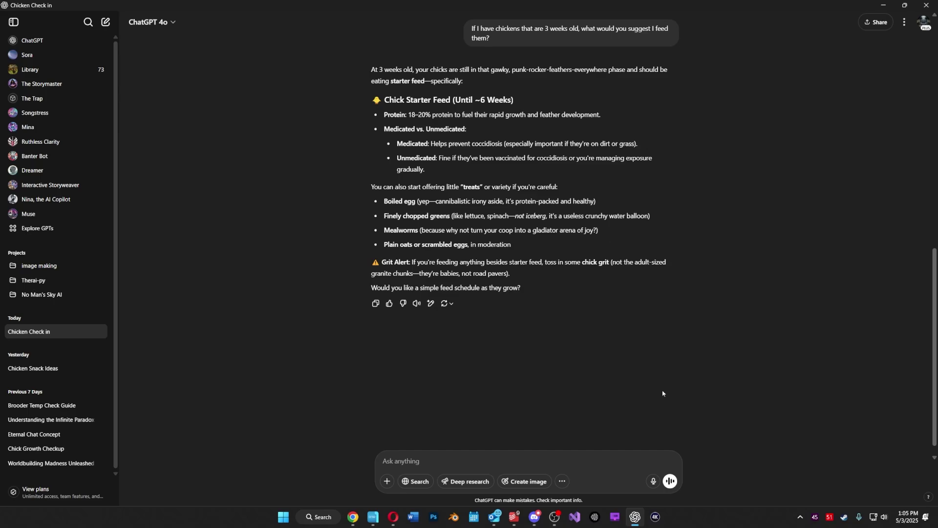
Start a spoken voice-mode conversation with ChatGPT
left_click(671, 481)
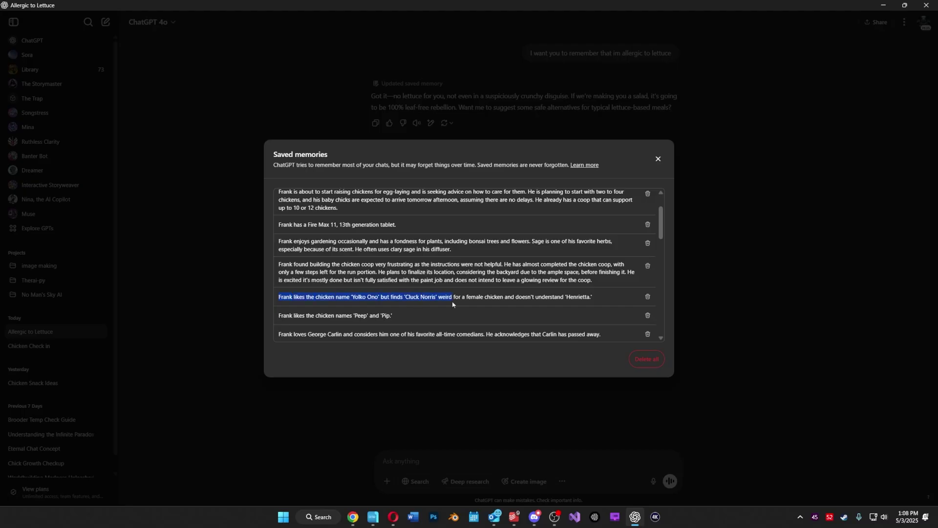
Highlight the chicken-name memories, then start a new chat asking ChatGPT to remember a lettuce allergy
left_click_drag(564, 296, 581, 303)
left_click_drag(268, 316, 293, 316)
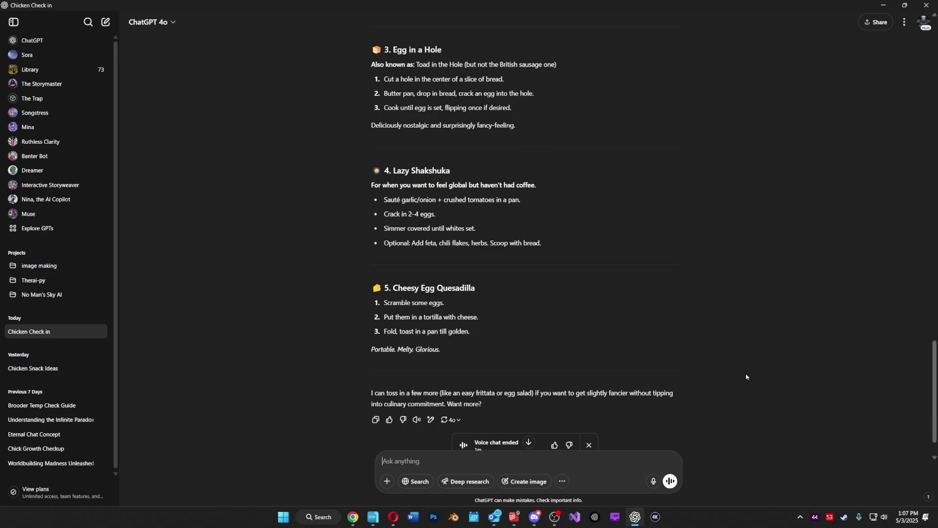
scroll(746, 377, "down", 1)
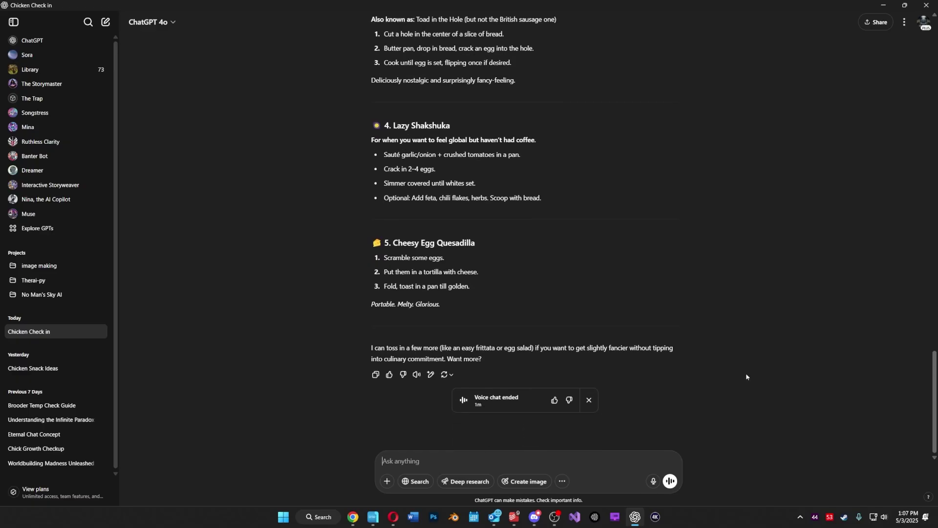
key("ctrl+n")
type("I want you to remember that im al")
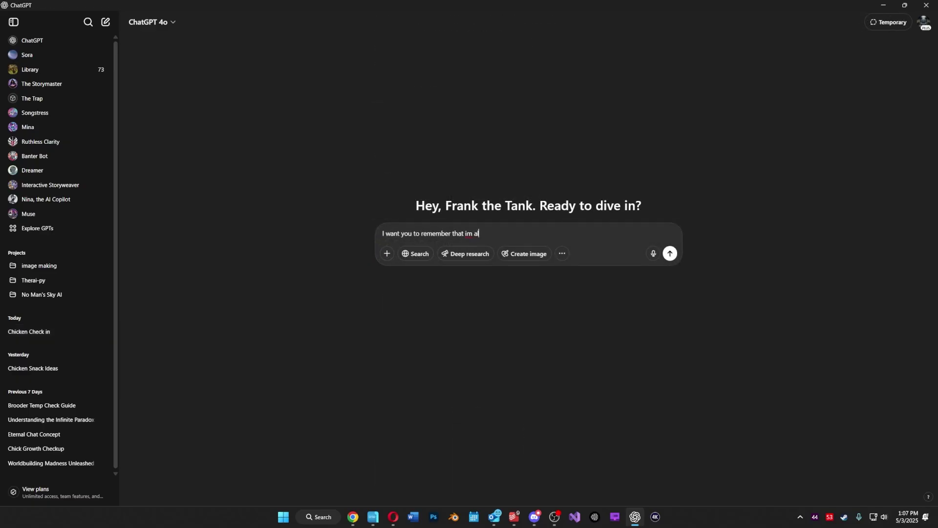
type("lergic to lett")
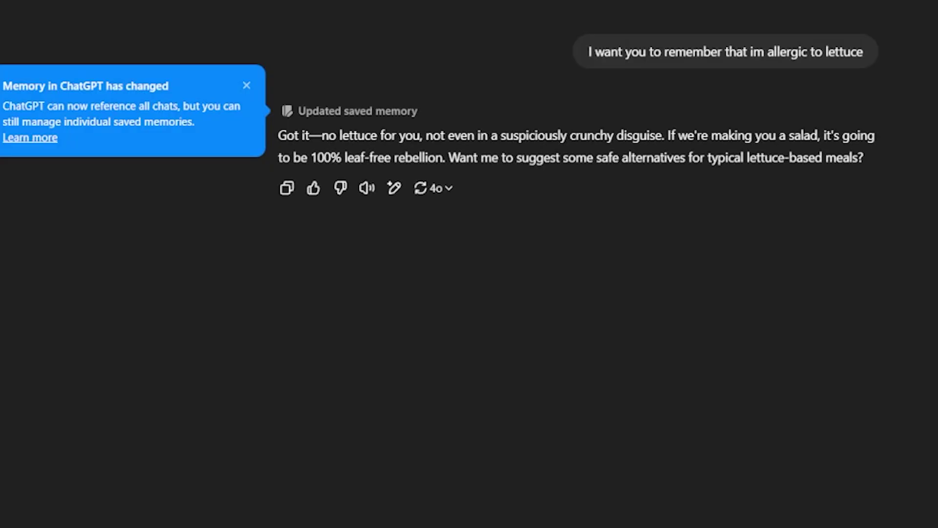
Check the updated saved memory about the lettuce allergy in the saved memories list
left_click(343, 111)
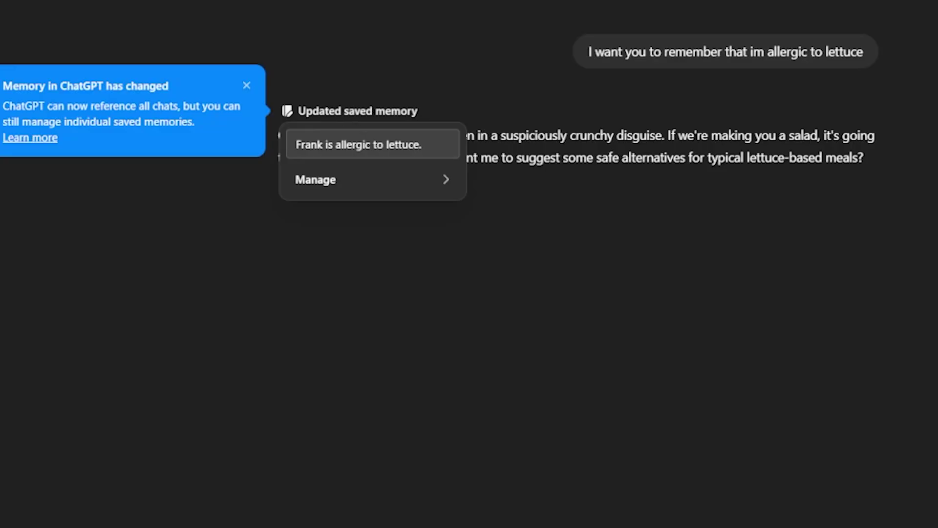
left_click(384, 181)
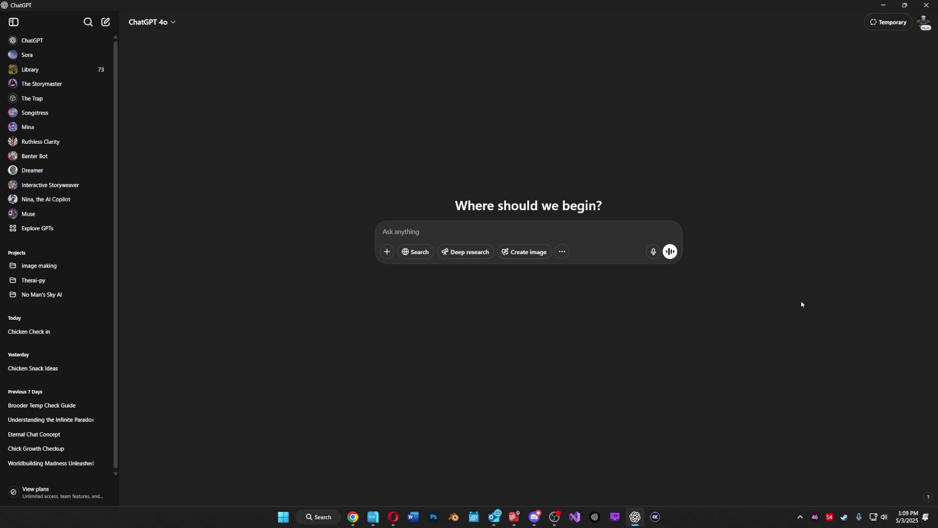
Ask 'local tractor supply' with web search turned on
type("local tractor supply")
left_click(417, 252)
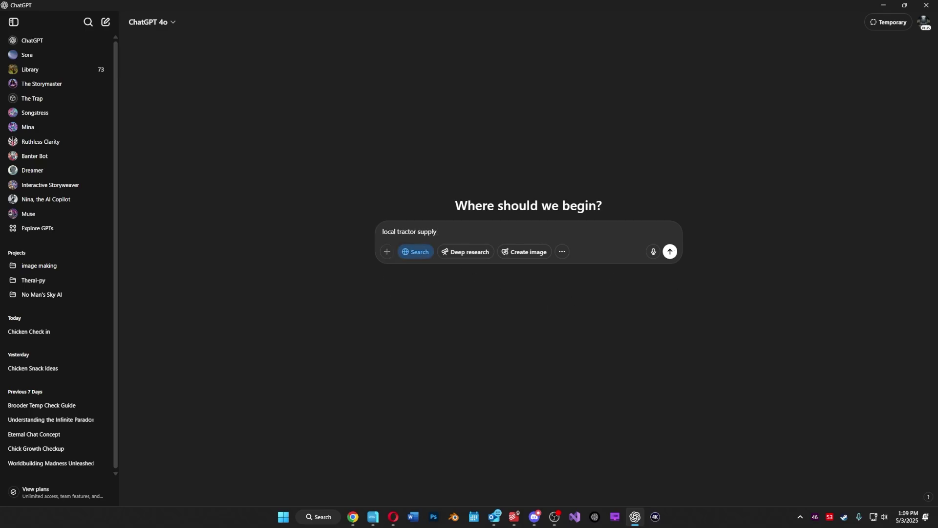
key("Return")
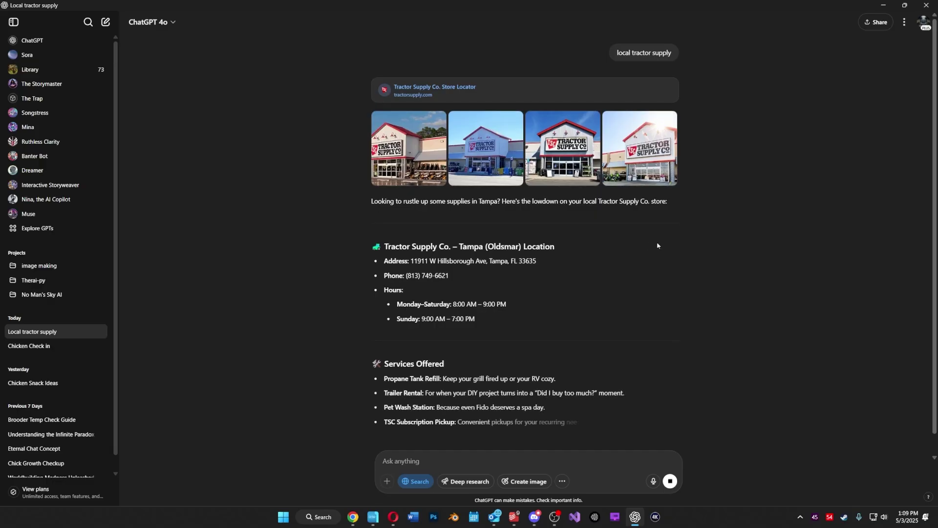
Read the Tampa store's address, hours and services, then start a new chat
scroll(684, 249, "down", 2)
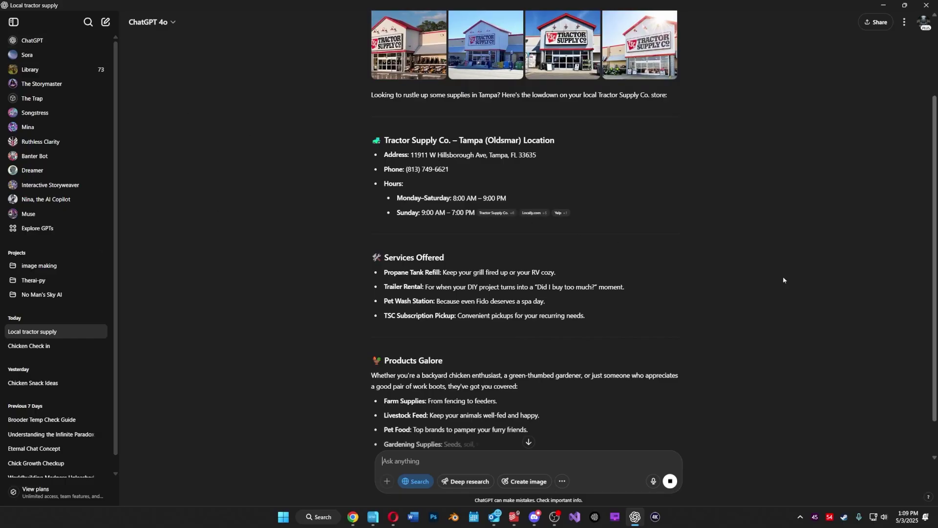
scroll(782, 277, "down", 1)
scroll(770, 276, "down", 1)
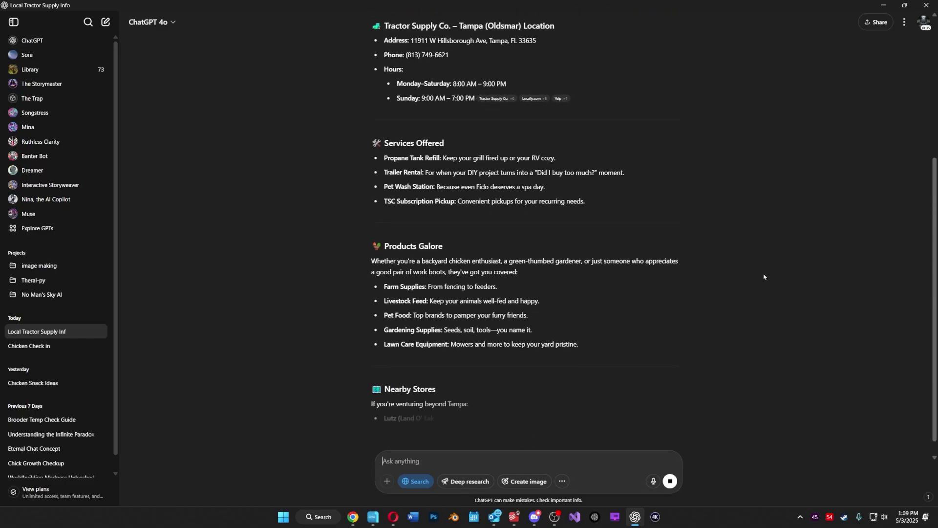
key("ctrl+shift+o")
Run a deep-research question on common chicken diseases, clarifying they're raised in Florida
left_click(465, 252)
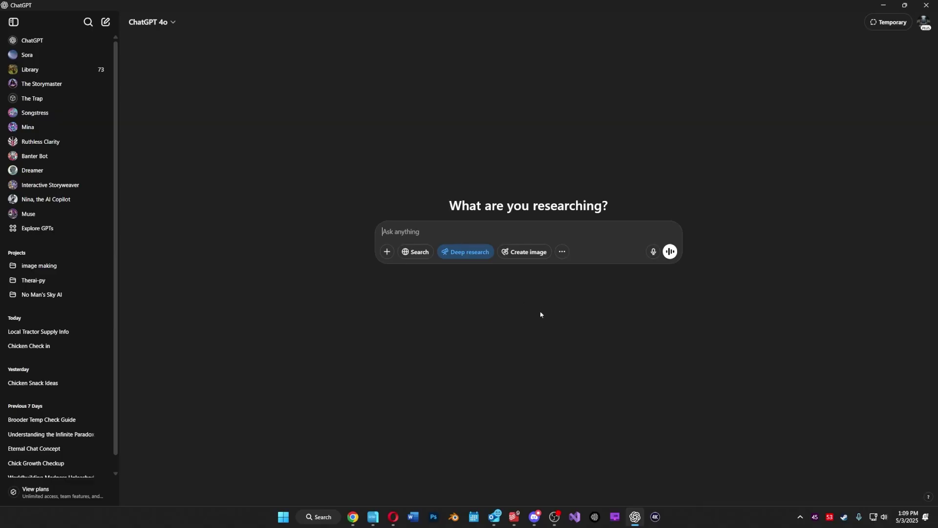
type("What are the most common diseases to")
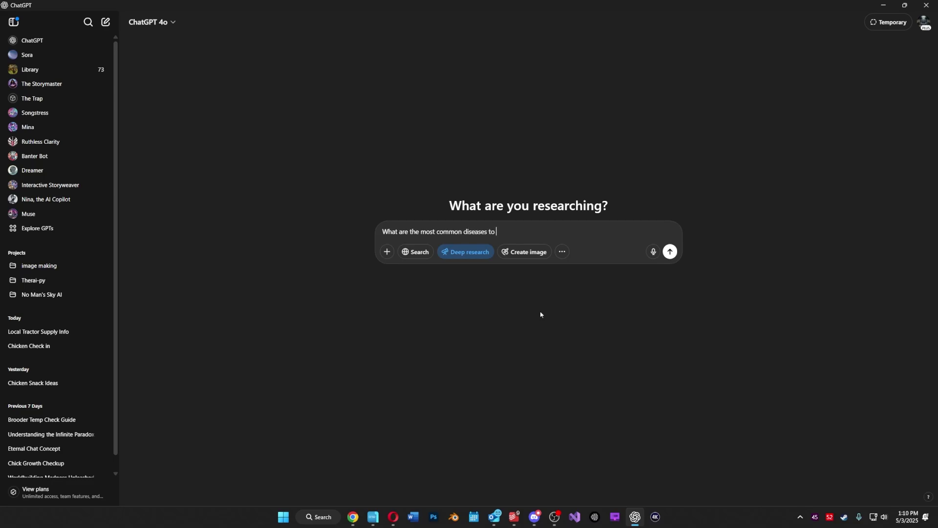
type(" watch out for when it comes to chickens?")
key("Return")
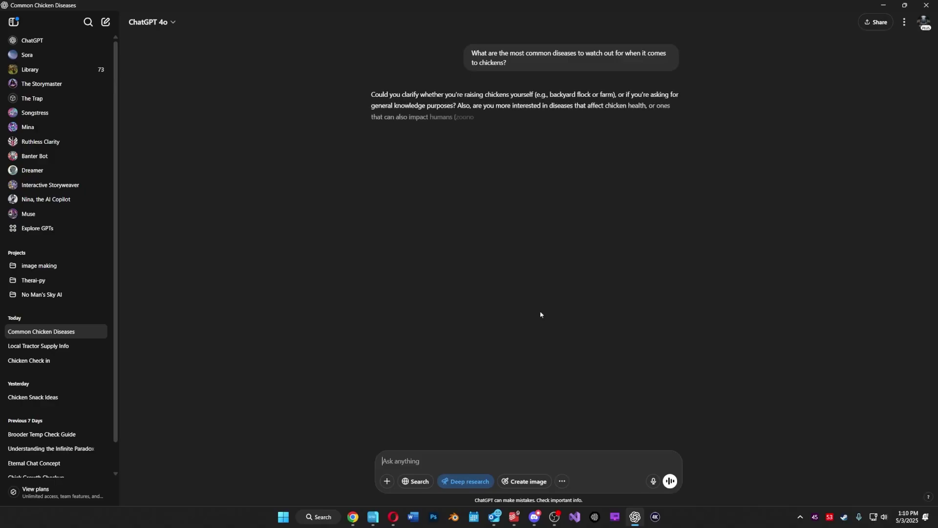
type("Raising them my")
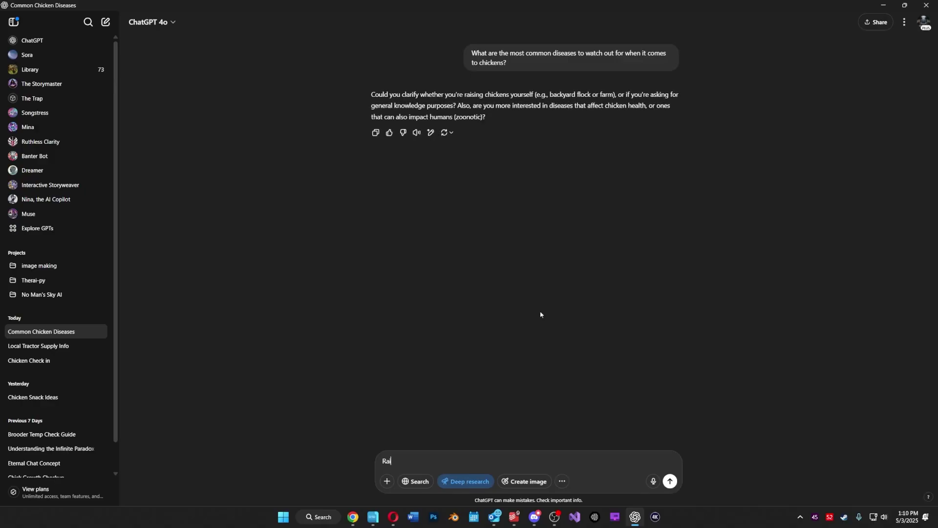
type("self in the florida area")
key("Return")
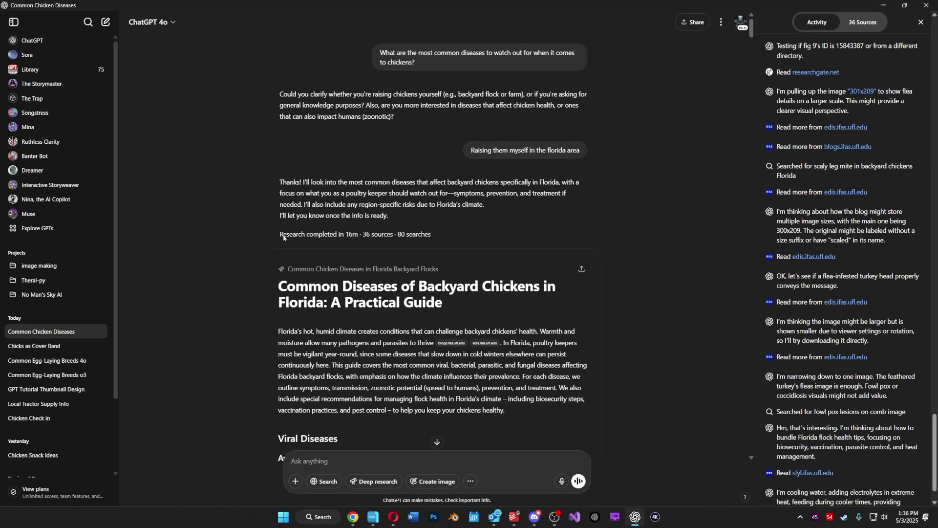
Reset the activity log and scroll the report down to its sources (UF/IFAS, LSU AgCenter, Merck)
left_click(376, 236)
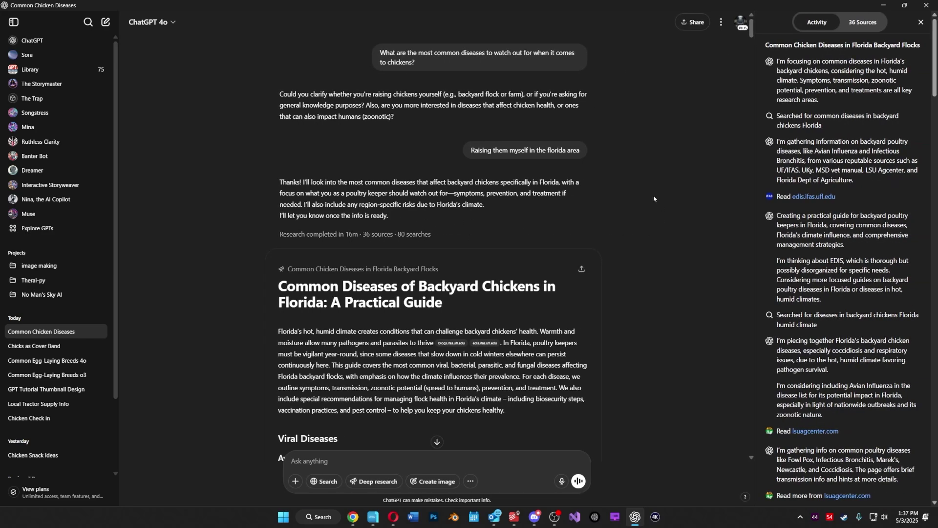
scroll(654, 199, "down", 5)
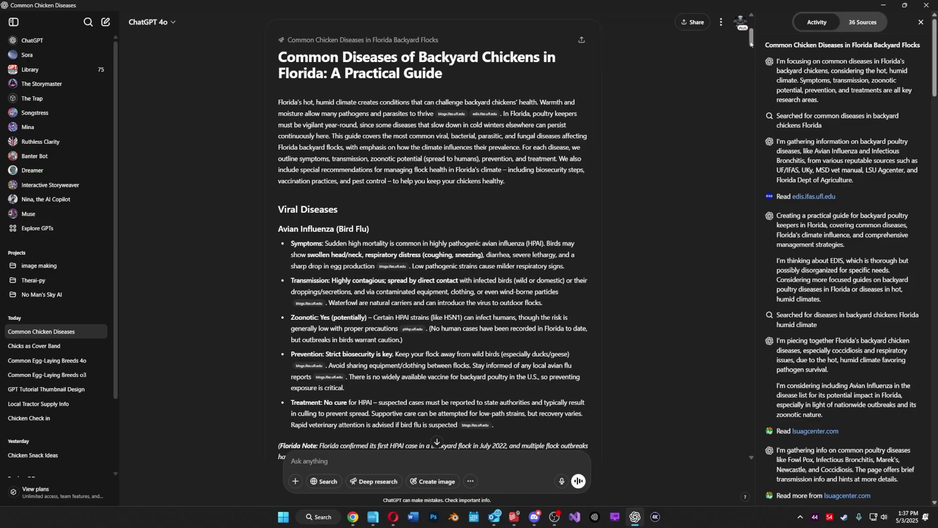
left_click_drag(752, 44, 750, 49)
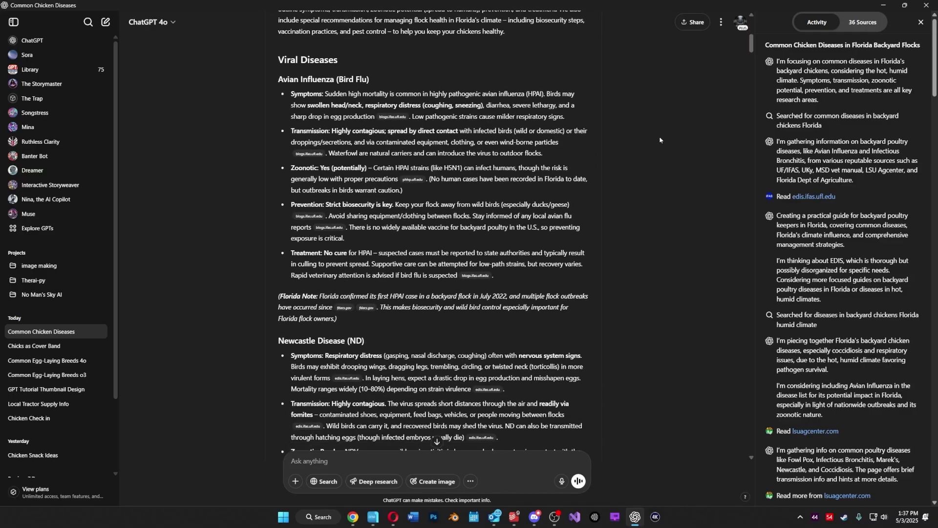
scroll(659, 139, "down", 1)
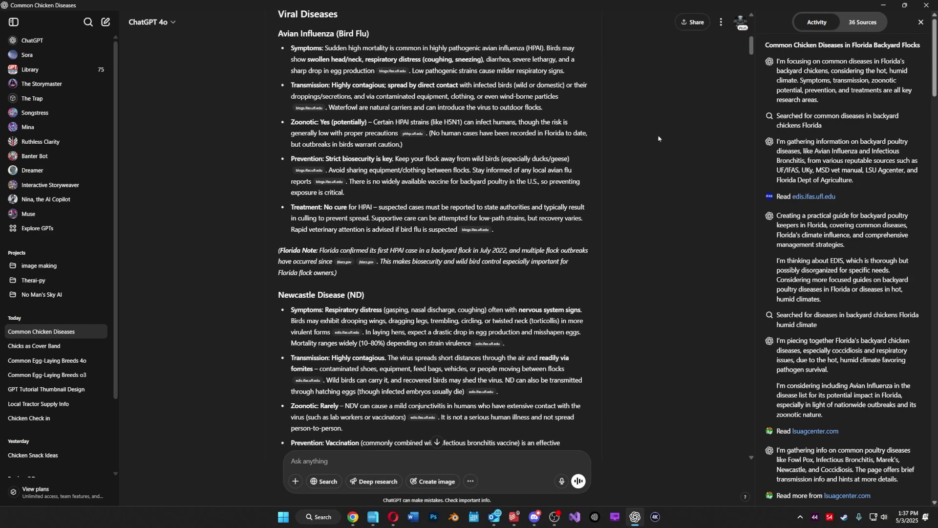
scroll(659, 139, "down", 3)
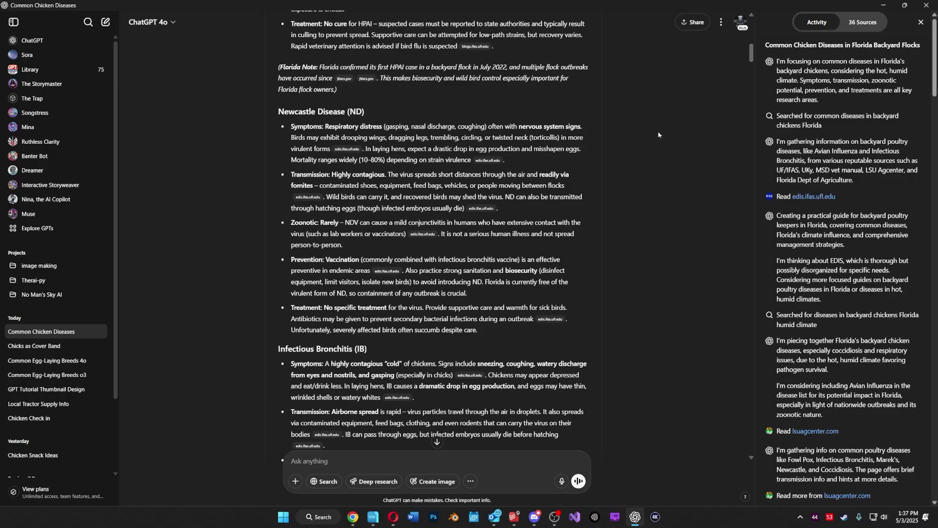
scroll(658, 131, "down", 5)
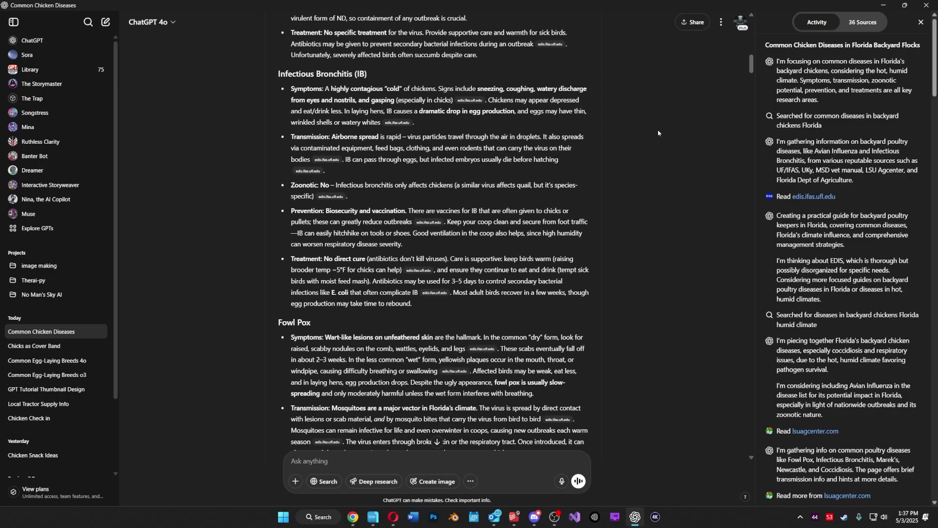
scroll(658, 133, "down", 5)
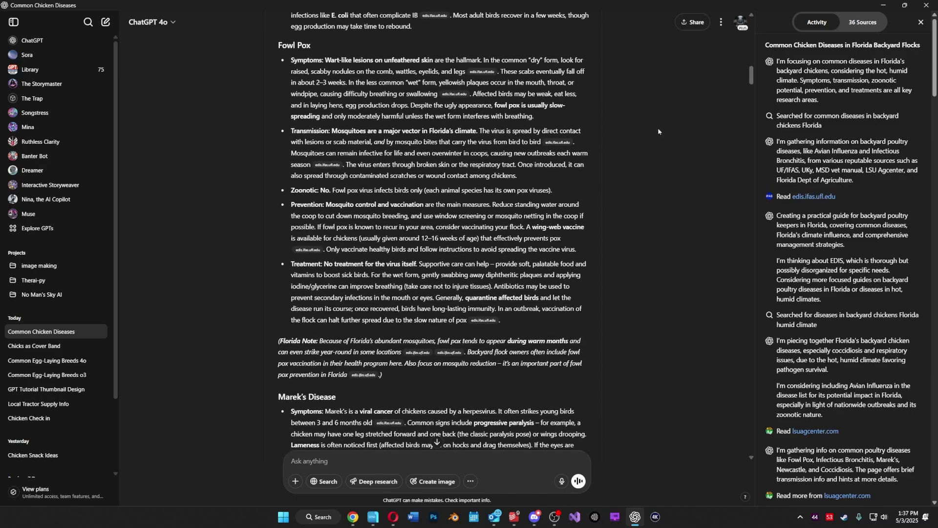
scroll(658, 132, "down", 4)
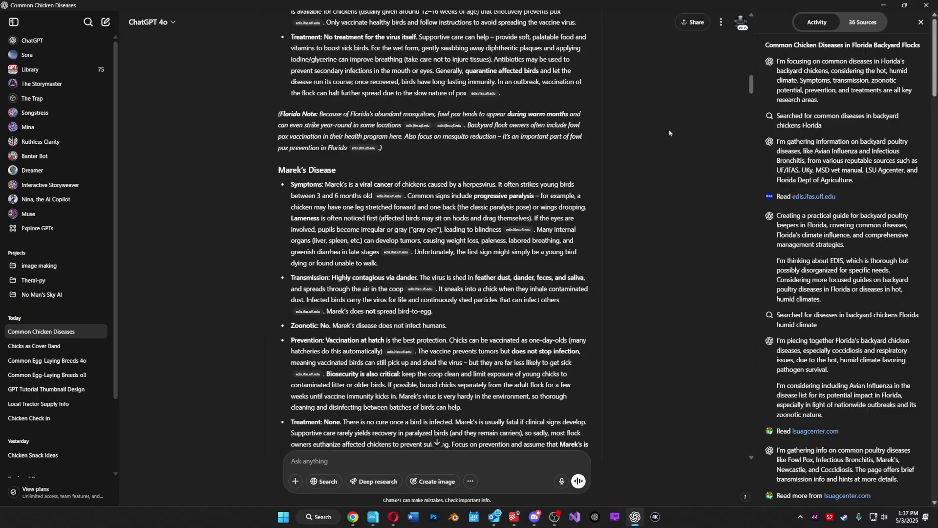
scroll(670, 133, "down", 6)
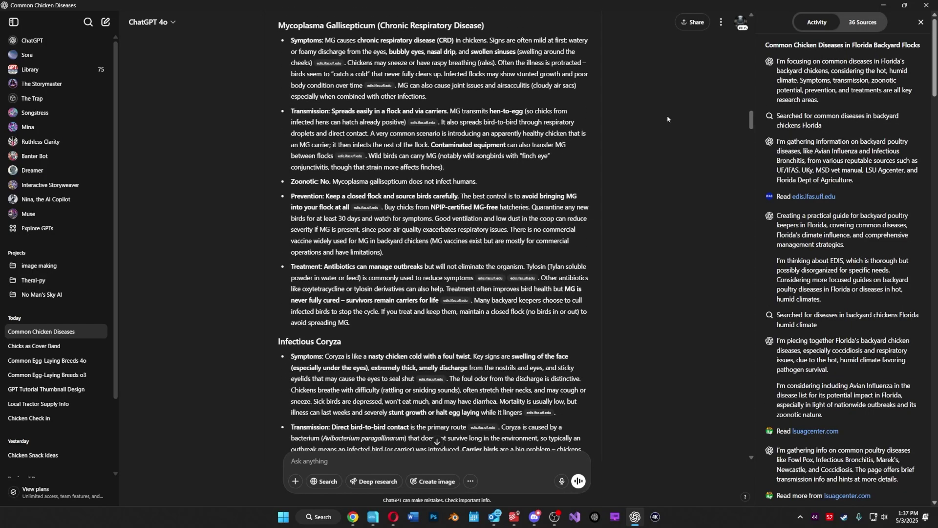
left_click_drag(748, 121, 703, 439)
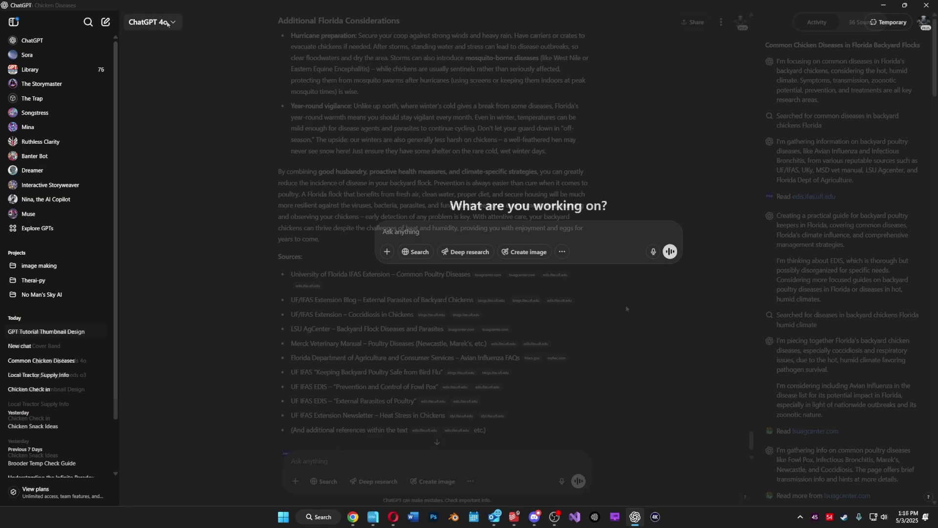
Keep GPT-4o selected and enter 'What are common egg-laying chicken breeds?'
left_click(177, 26)
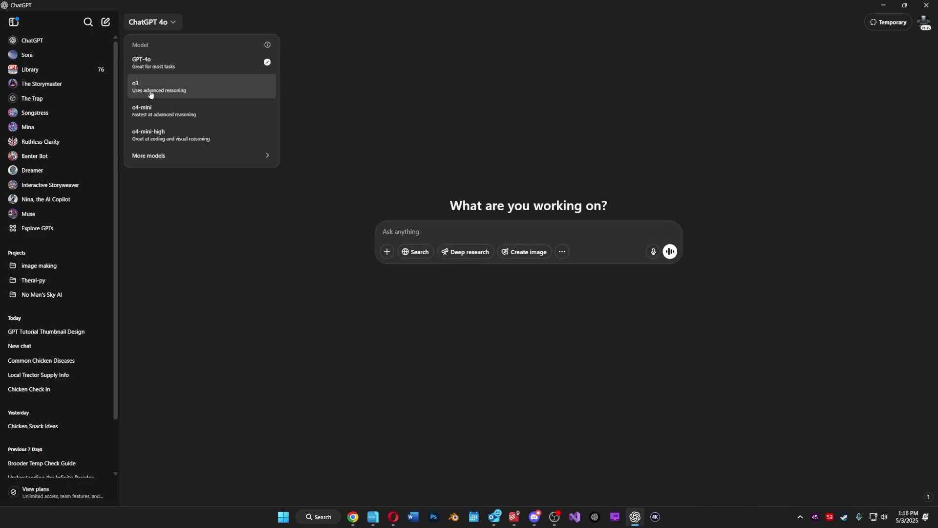
left_click(352, 235)
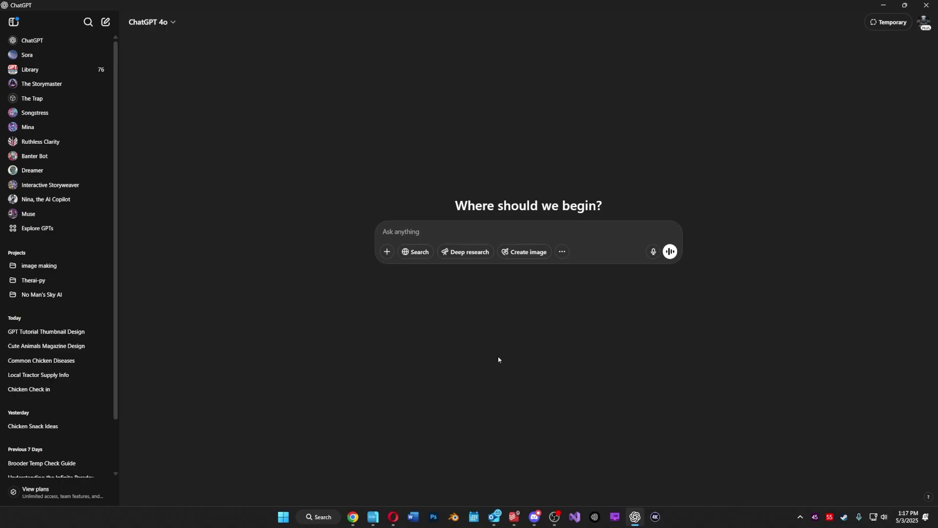
type("What are common egg-laying chick")
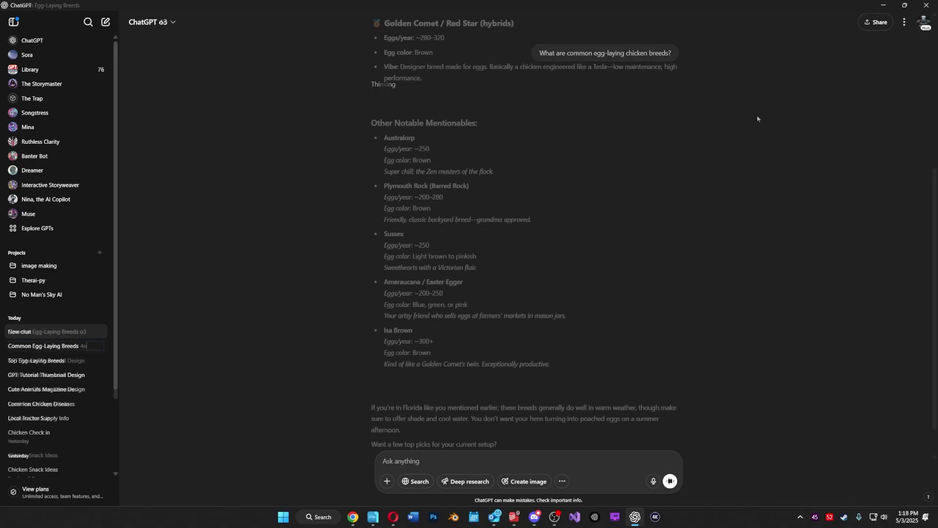
Compare the Common Egg-Laying Breeds answers in the 4o and o3 chats
left_click(59, 332)
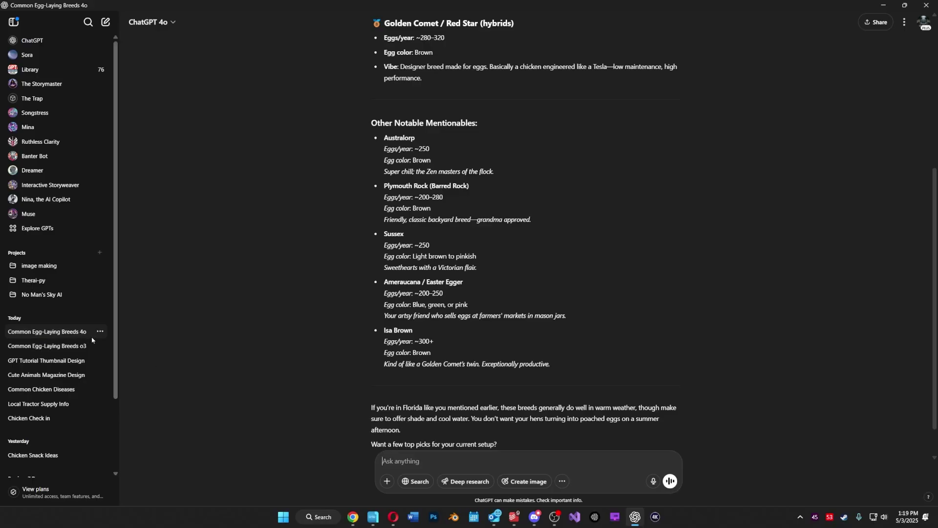
scroll(314, 329, "up", 5)
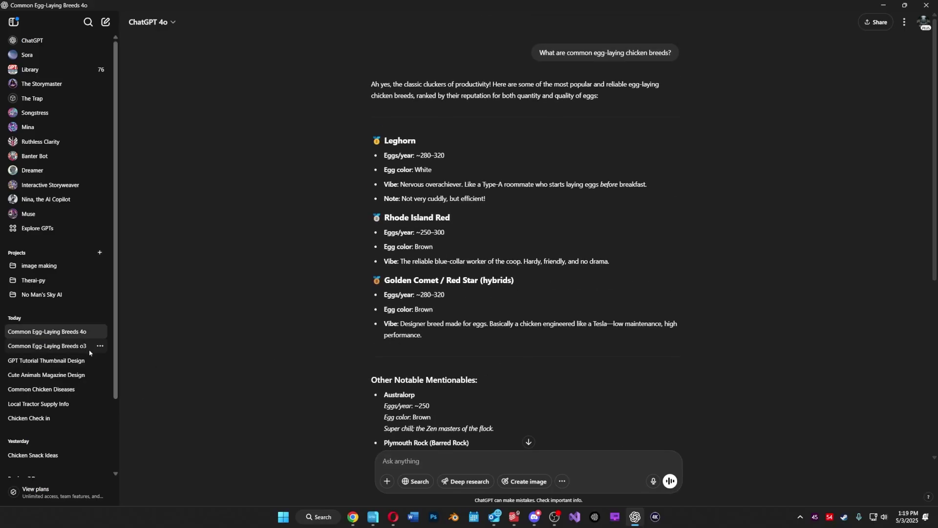
scroll(632, 274, "down", 6)
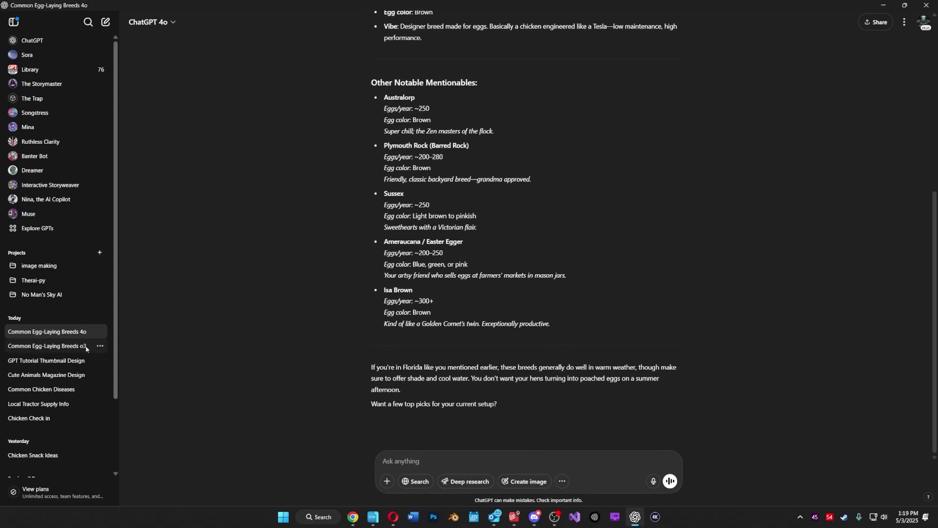
left_click(49, 346)
scroll(544, 362, "up", 2)
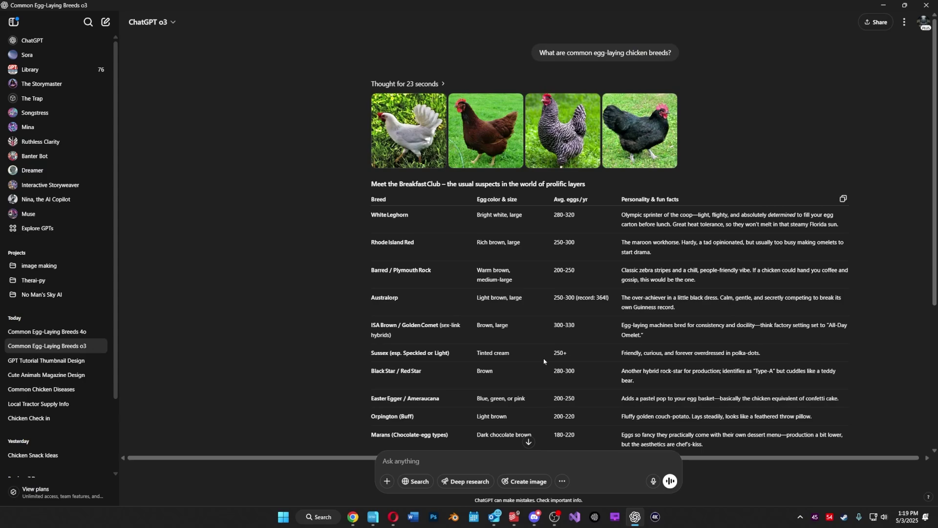
scroll(544, 362, "down", 4)
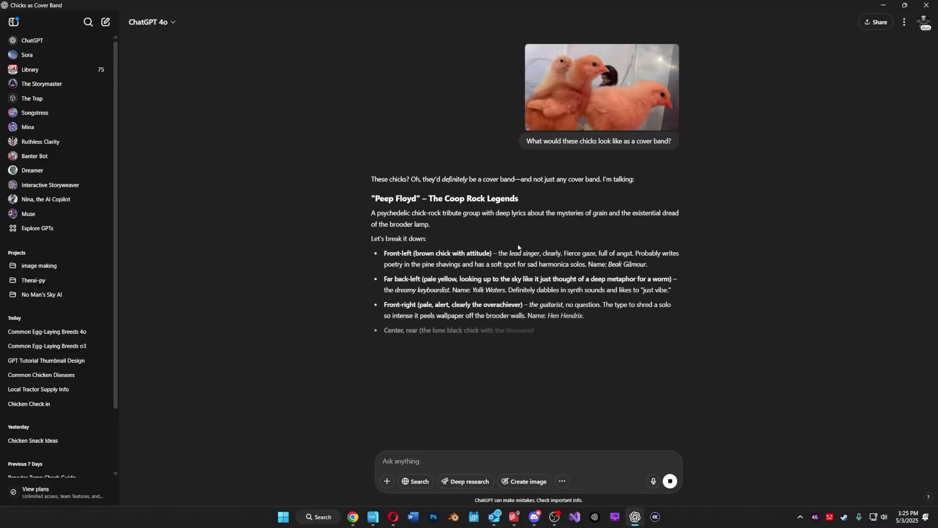
Request an anime-style image of the chick band with 'lets generate an image. Let's apply an anime style'
type("le")
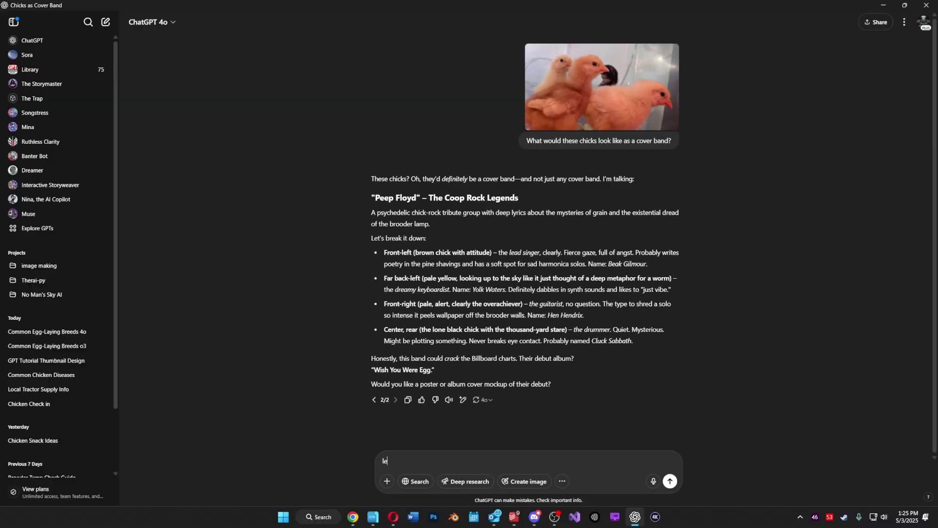
type("ts generate an image.  Let's apply an a")
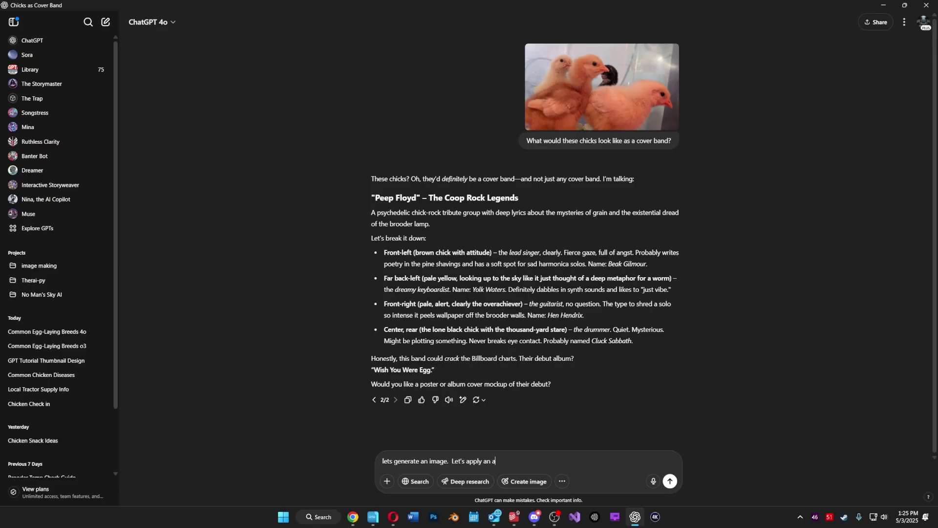
type("nime style")
key("Return")
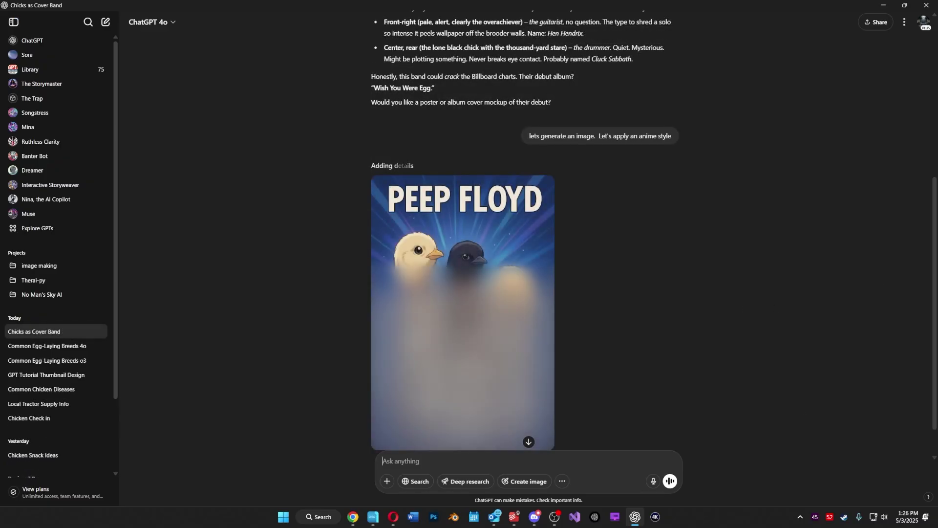
key("alt+Tab")
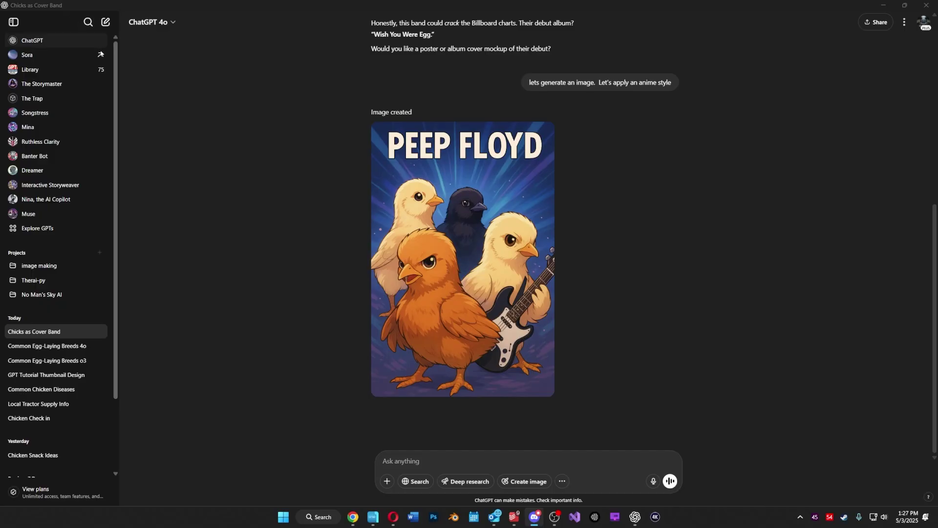
Reopen the Common Chicken Diseases chat and view its 36-source research activity log
left_click(52, 390)
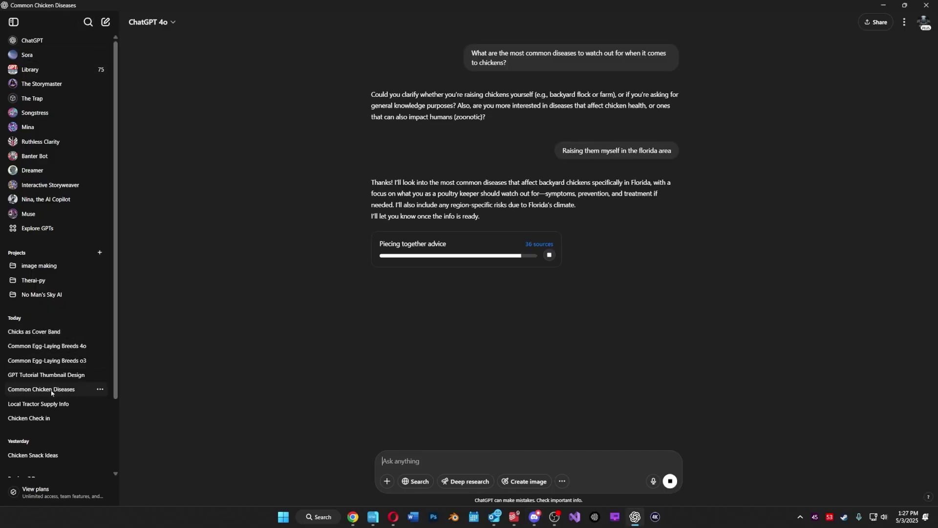
left_click(539, 244)
left_click(817, 22)
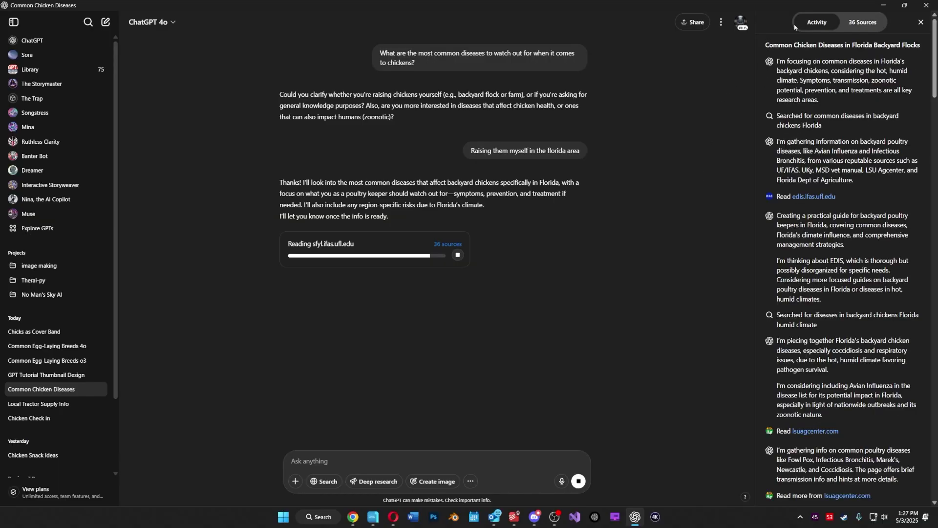